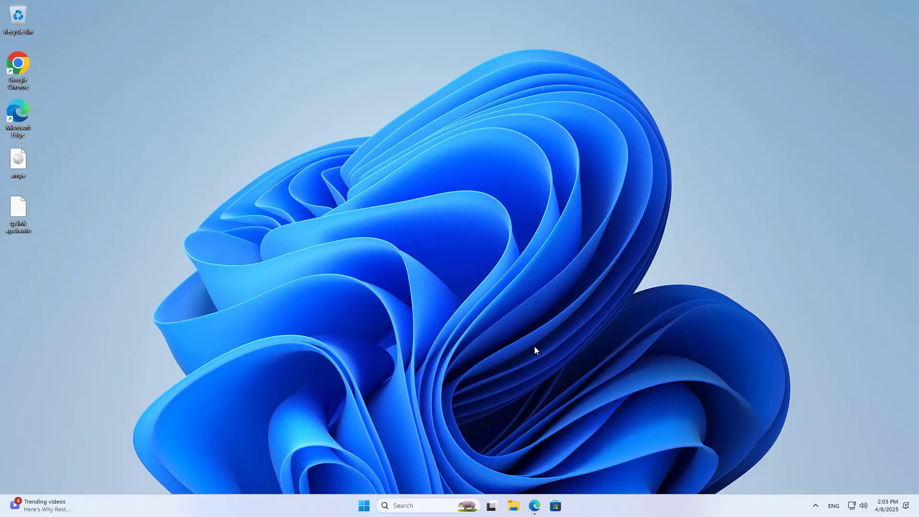
Bring up the network diagram and move the Access Point label above the TP-Link router
{"action": "left_click", "coordinate": [534, 509]}
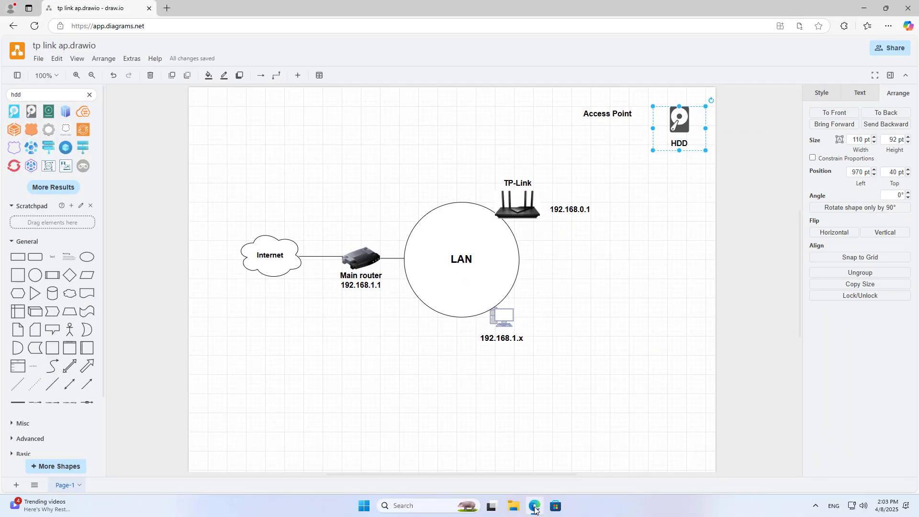
{"action": "left_click", "coordinate": [526, 213]}
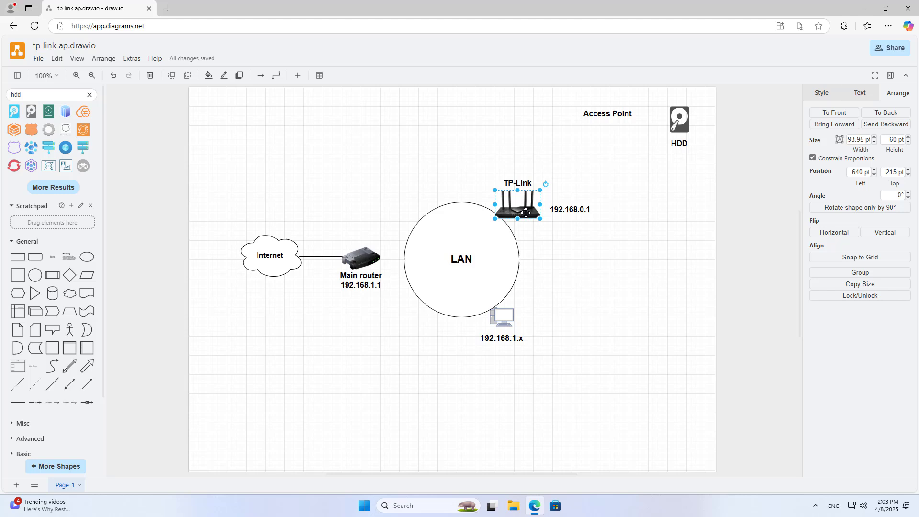
{"action": "left_click", "coordinate": [365, 258]}
{"action": "left_click", "coordinate": [277, 258]}
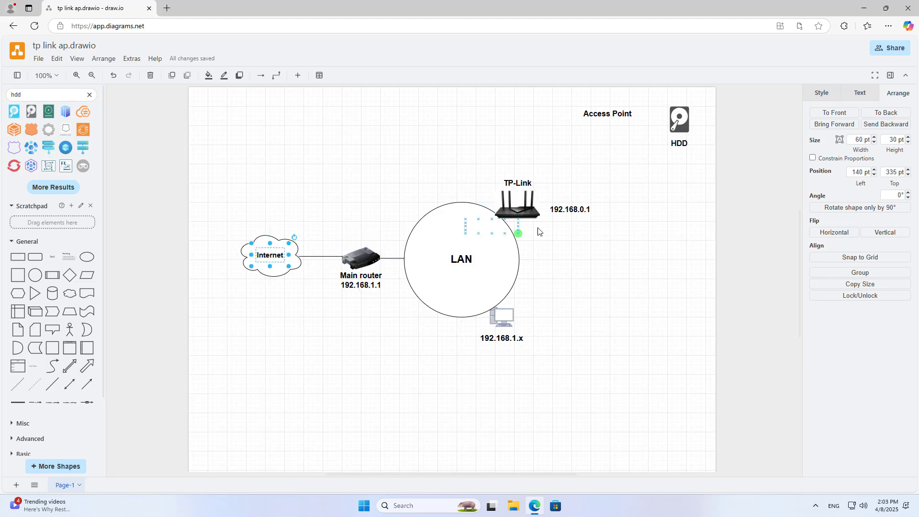
{"action": "left_click", "coordinate": [519, 218]}
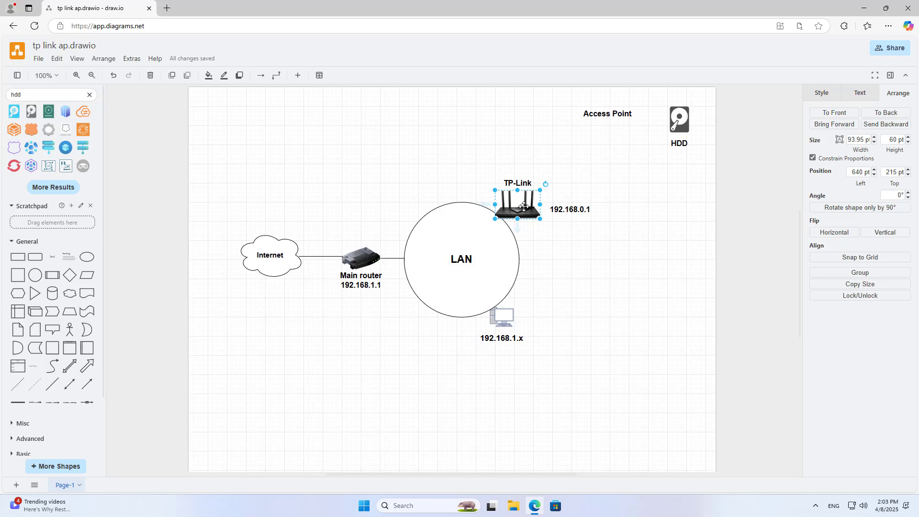
{"action": "left_click_drag", "start_coordinate": [618, 117], "coordinate": [529, 174]}
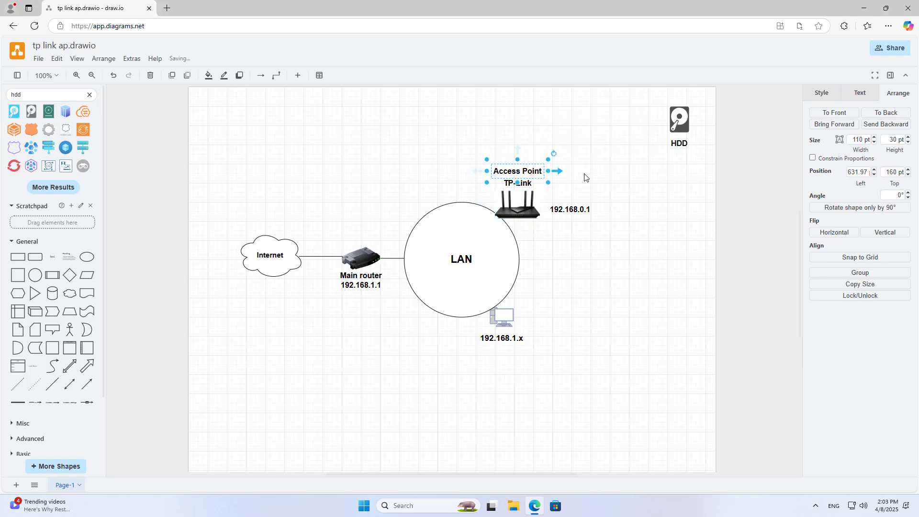
{"action": "left_click", "coordinate": [604, 180]}
Relabel the router's 192.168.0.1 address as 192.168.1.100
{"action": "left_click", "coordinate": [582, 213]}
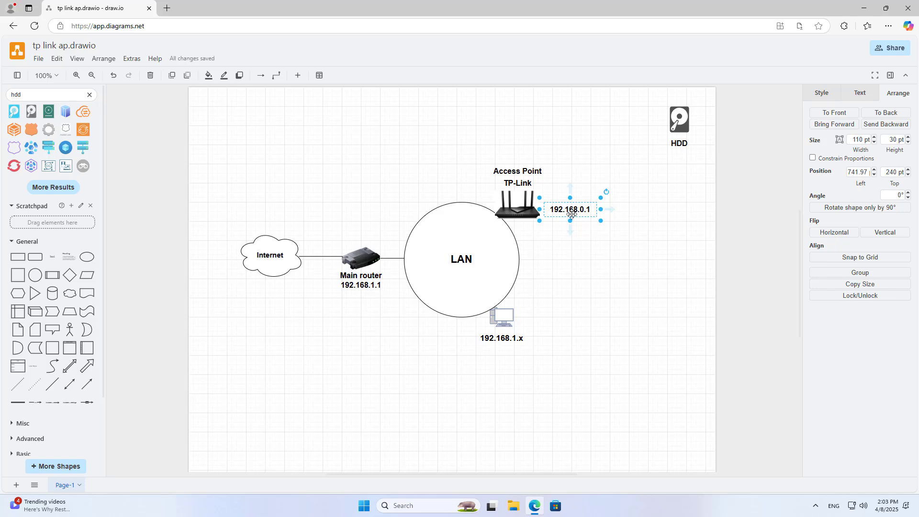
{"action": "left_click", "coordinate": [376, 286]}
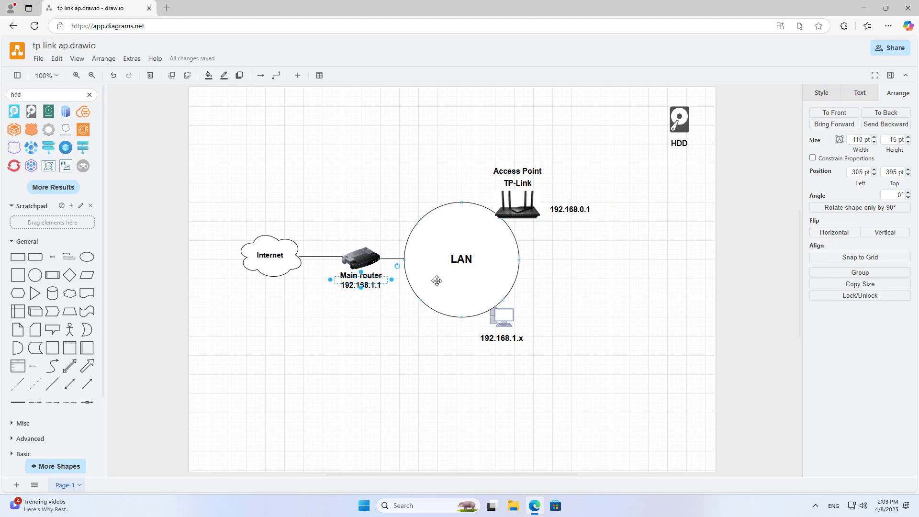
{"action": "double_click", "coordinate": [589, 211]}
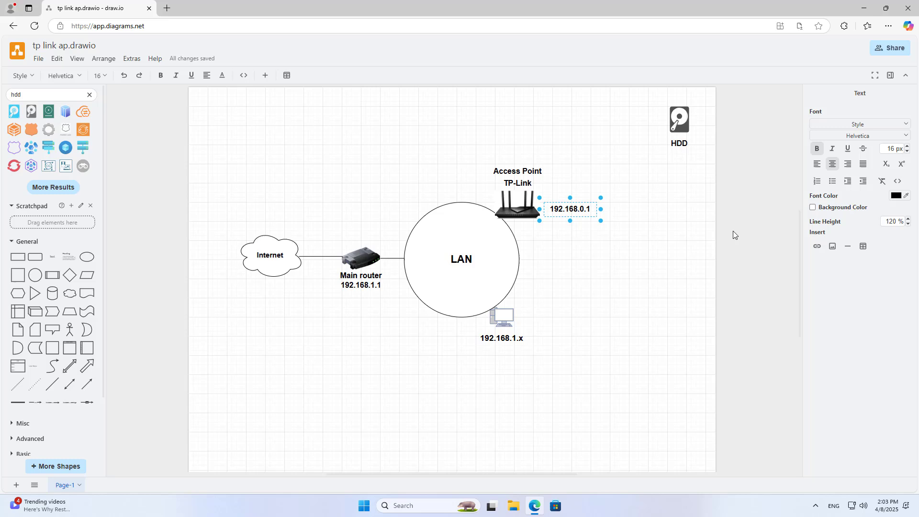
{"action": "key", "text": "BackSpace"}
{"action": "key", "text": "BackSpace"}
{"action": "type", "text": "1"}
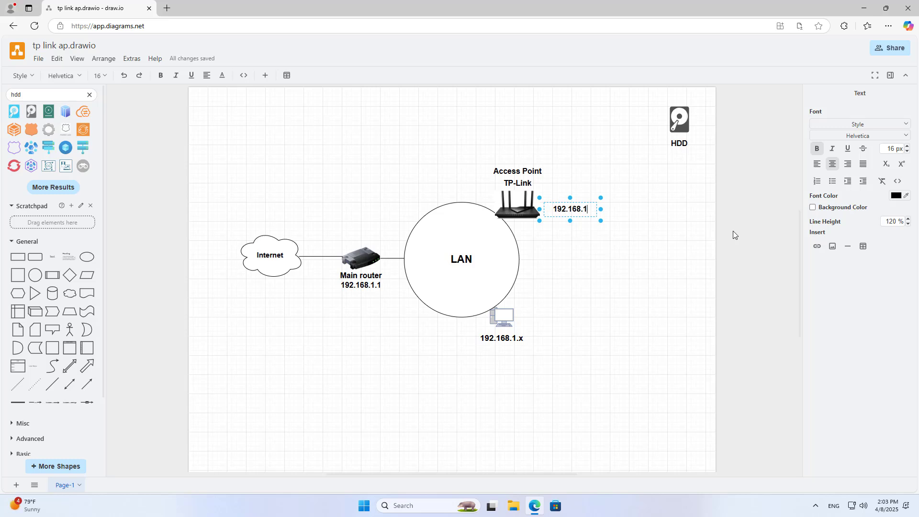
{"action": "type", "text": ".100"}
{"action": "left_click", "coordinate": [615, 236]}
{"action": "left_click", "coordinate": [582, 214]}
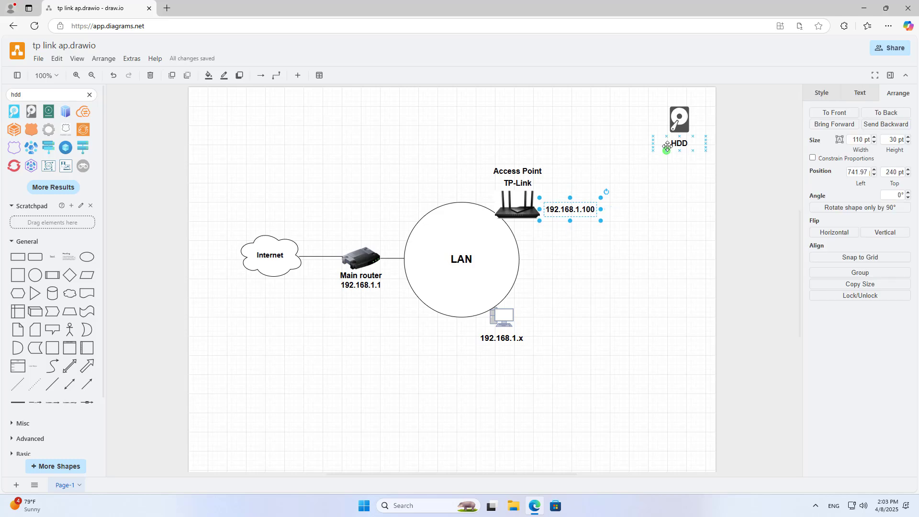
Move the HDD beside the router and paste a USB Port label next to it
{"action": "left_click", "coordinate": [680, 121]}
{"action": "left_click_drag", "start_coordinate": [685, 120], "coordinate": [566, 249]}
{"action": "left_click", "coordinate": [602, 247]}
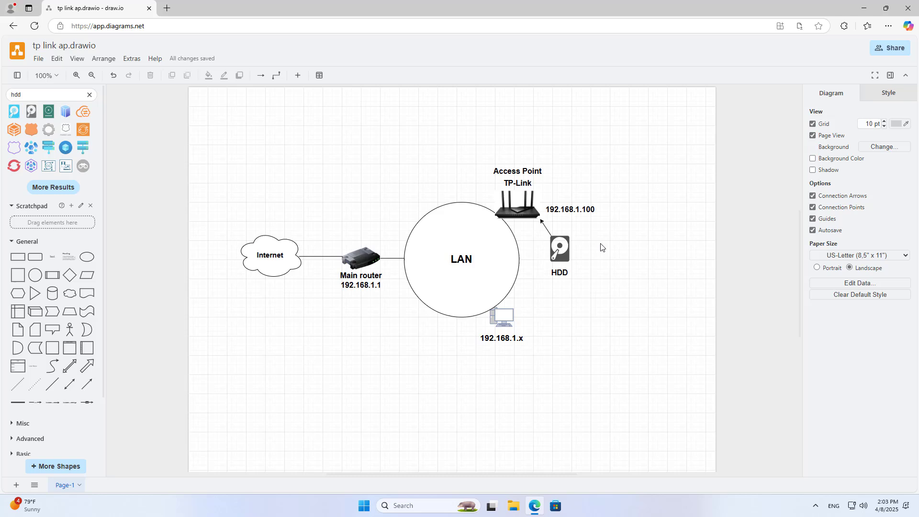
{"action": "key", "text": "ctrl+v"}
{"action": "left_click_drag", "start_coordinate": [661, 258], "coordinate": [564, 231]}
Add a \\192.168.1.100 label under the 192.168.1.x computer
{"action": "type", "text": "\\\\192.168.1.100"}
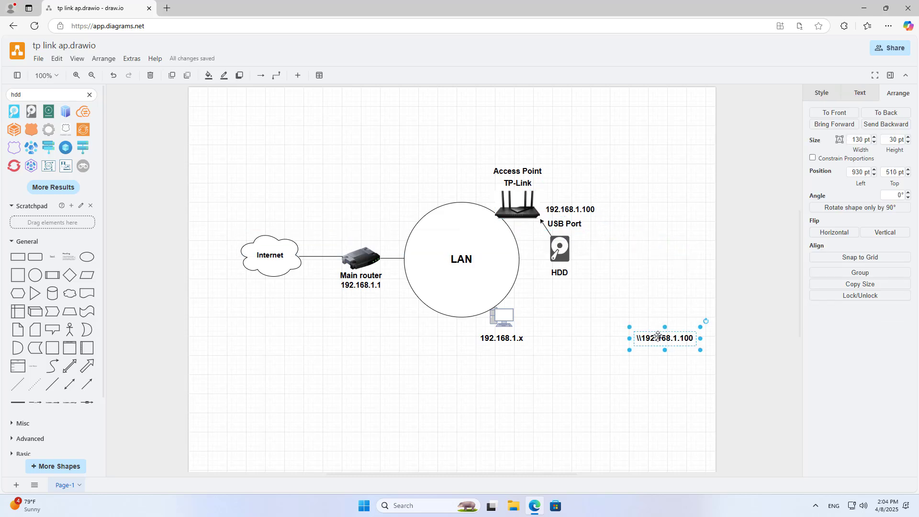
{"action": "left_click_drag", "start_coordinate": [664, 340], "coordinate": [508, 349]}
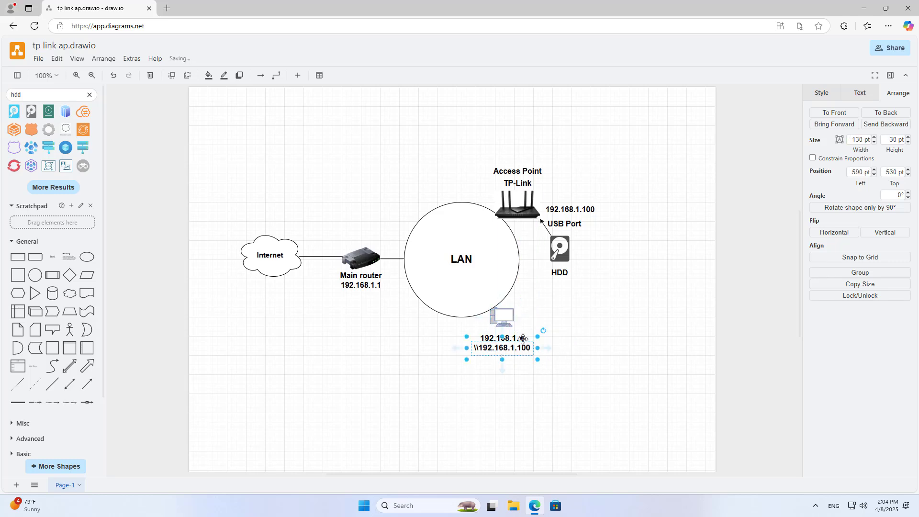
{"action": "left_click", "coordinate": [575, 209]}
{"action": "left_click", "coordinate": [637, 259]}
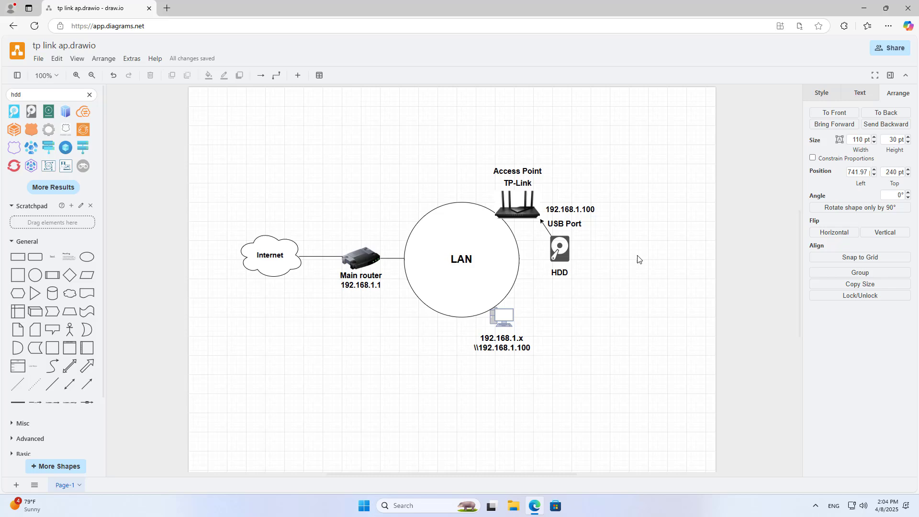
Open 192.168.0.1 in a new browser tab and log in with the local password
{"action": "left_click", "coordinate": [166, 8]}
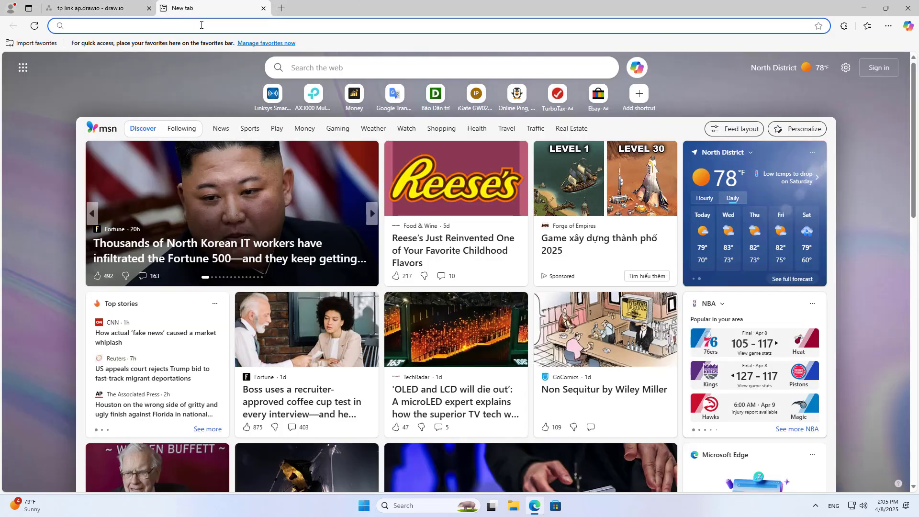
{"action": "type", "text": "192.168.0.1/webpages/index.html?t=51e3013e"}
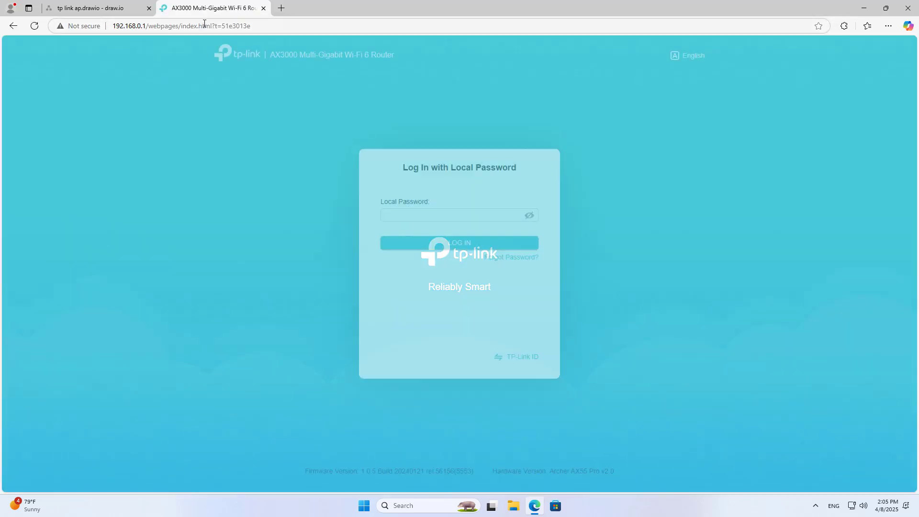
{"action": "left_click", "coordinate": [433, 216]}
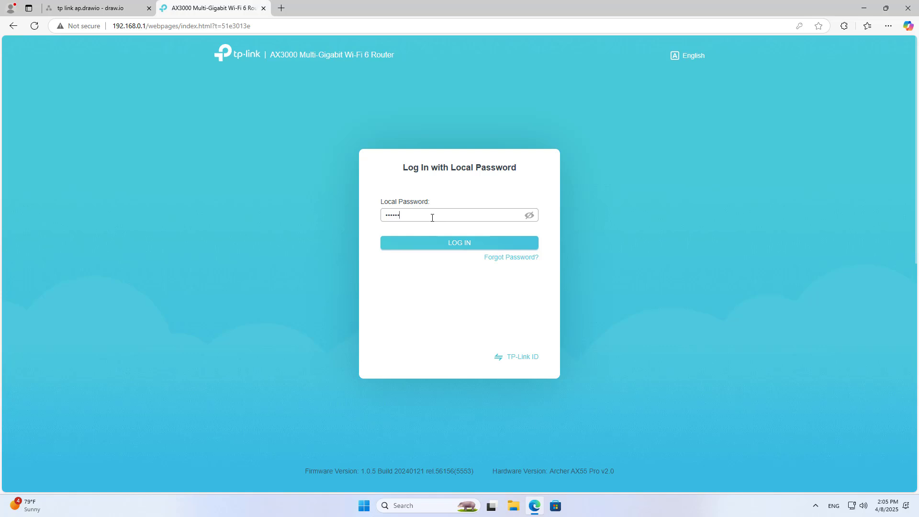
{"action": "left_click", "coordinate": [458, 246]}
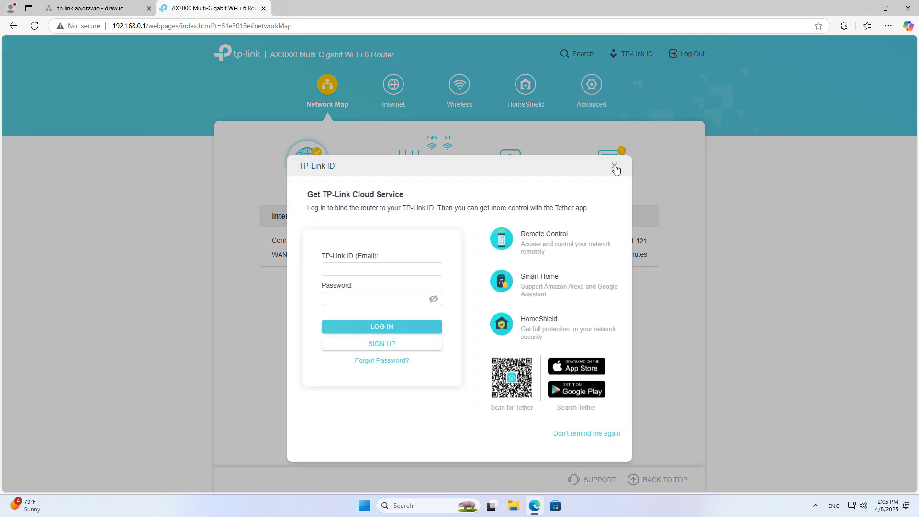
Dismiss the TP-Link ID prompt and choose Access Point Mode under Advanced > System > Operation Mode
{"action": "left_click", "coordinate": [615, 167]}
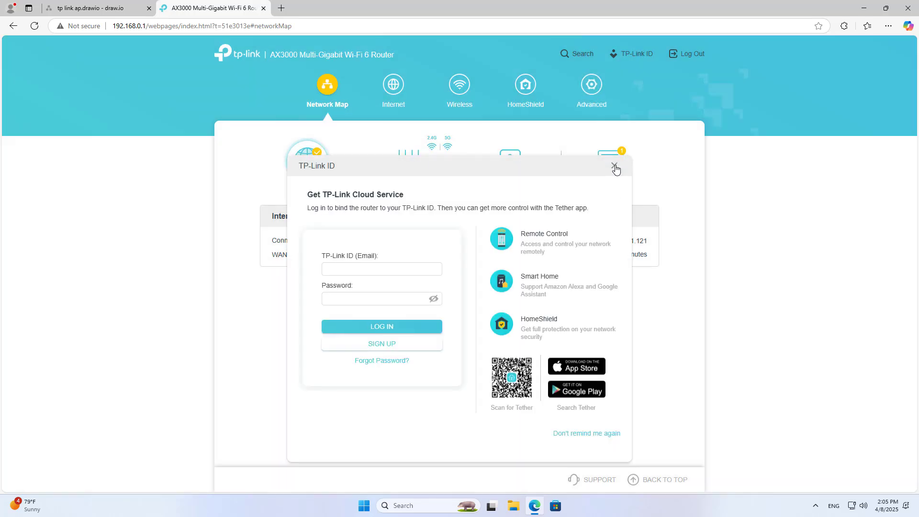
{"action": "left_click", "coordinate": [591, 86]}
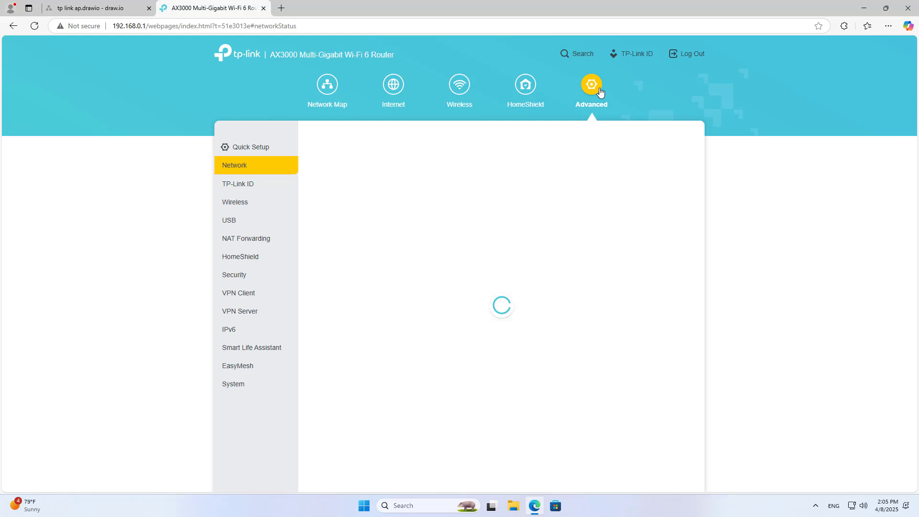
{"action": "left_click", "coordinate": [249, 166]}
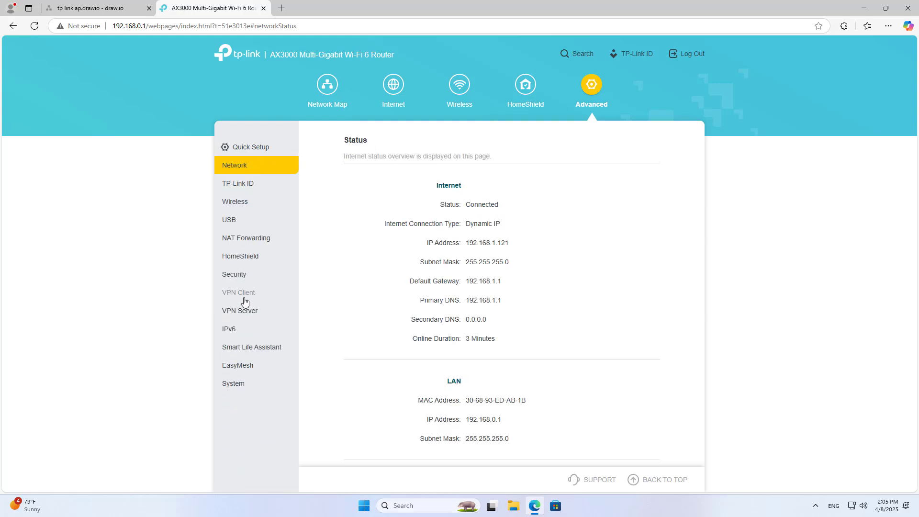
{"action": "left_click", "coordinate": [242, 386]}
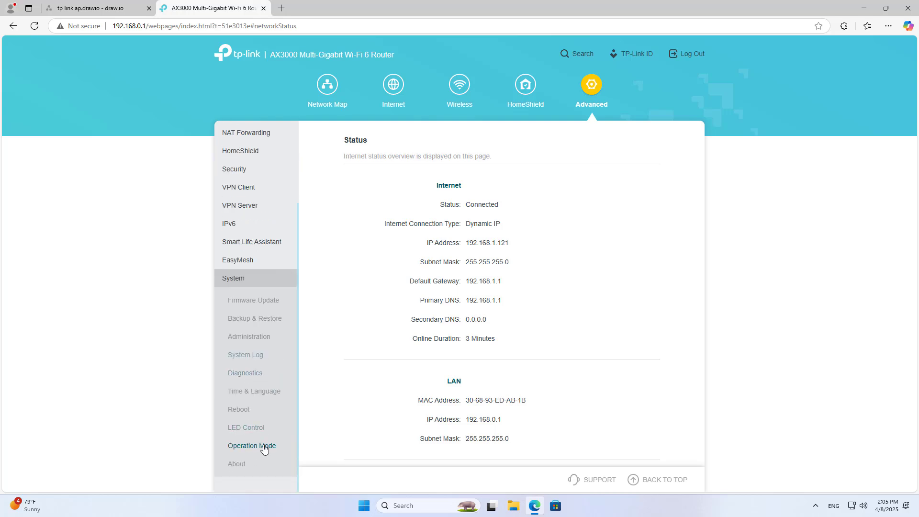
{"action": "left_click", "coordinate": [259, 448]}
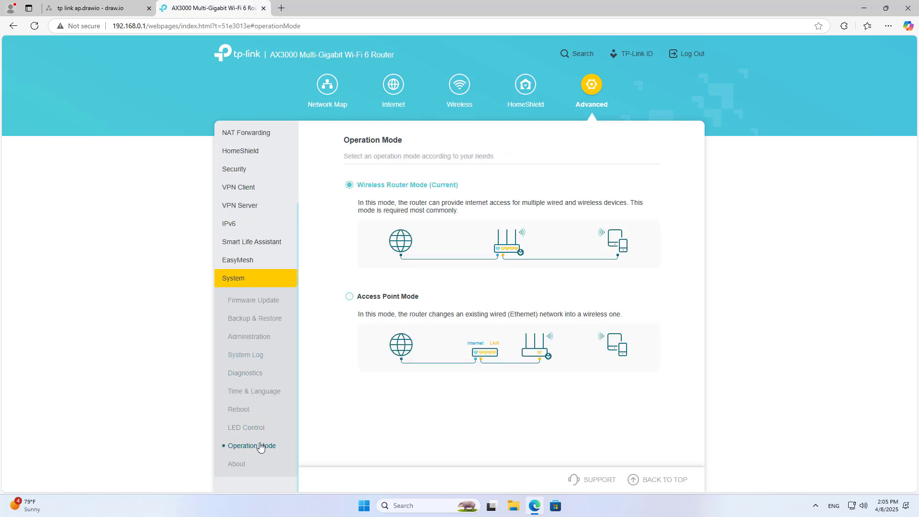
{"action": "left_click", "coordinate": [349, 299]}
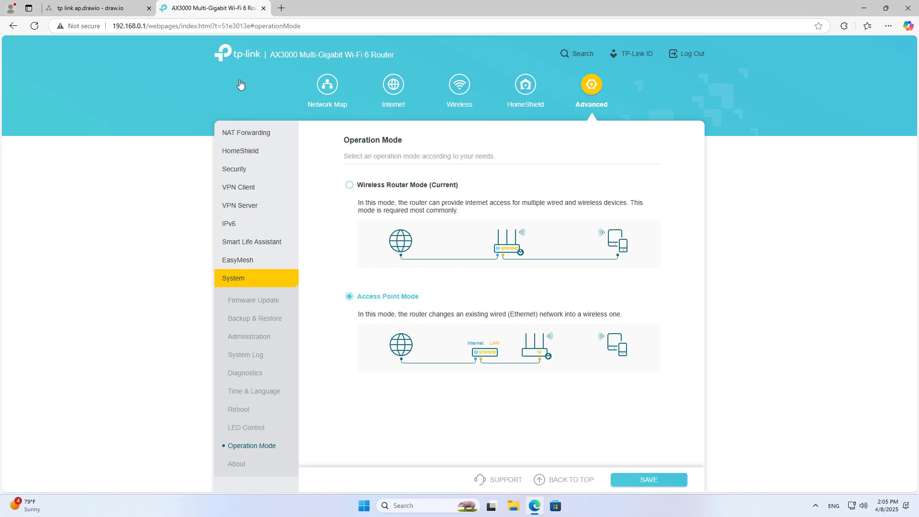
Check the diagram's Access Point label, then save the new mode and confirm the reboot
{"action": "left_click", "coordinate": [95, 8]}
{"action": "left_click", "coordinate": [533, 172]}
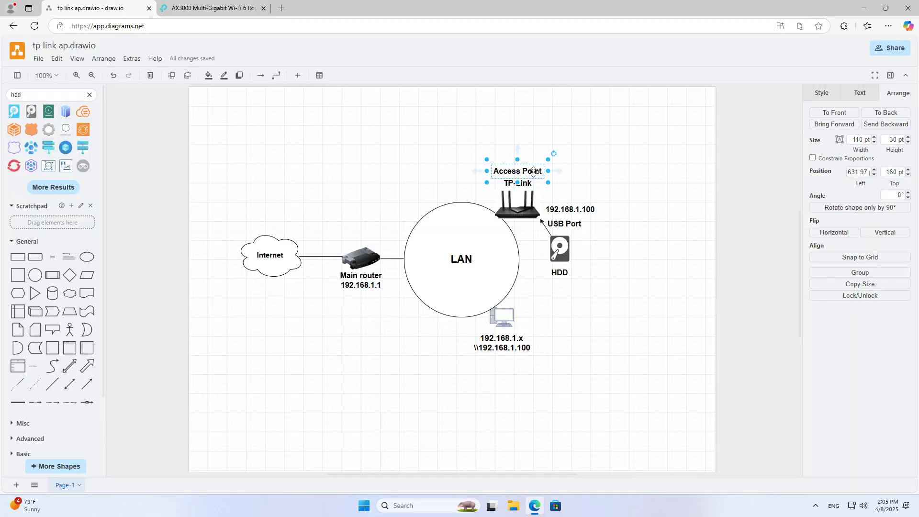
{"action": "left_click", "coordinate": [223, 8]}
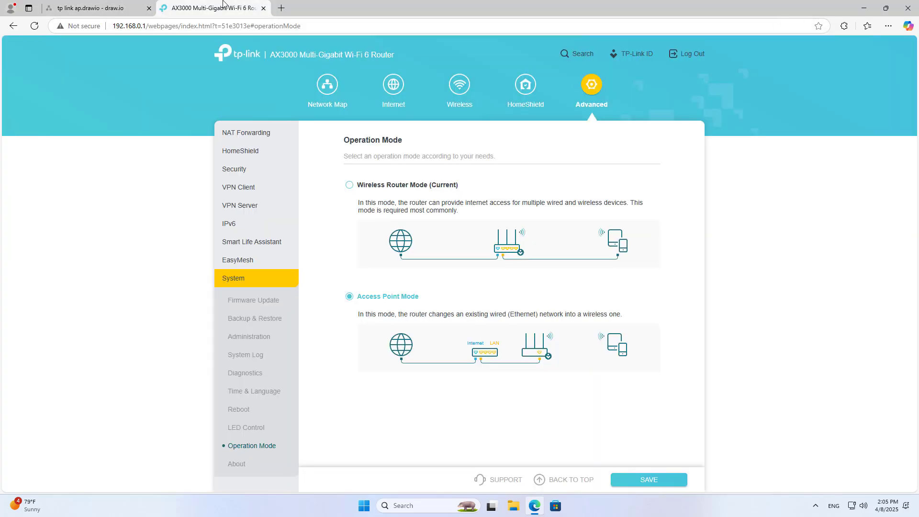
{"action": "left_click", "coordinate": [646, 480]}
{"action": "left_click", "coordinate": [590, 284]}
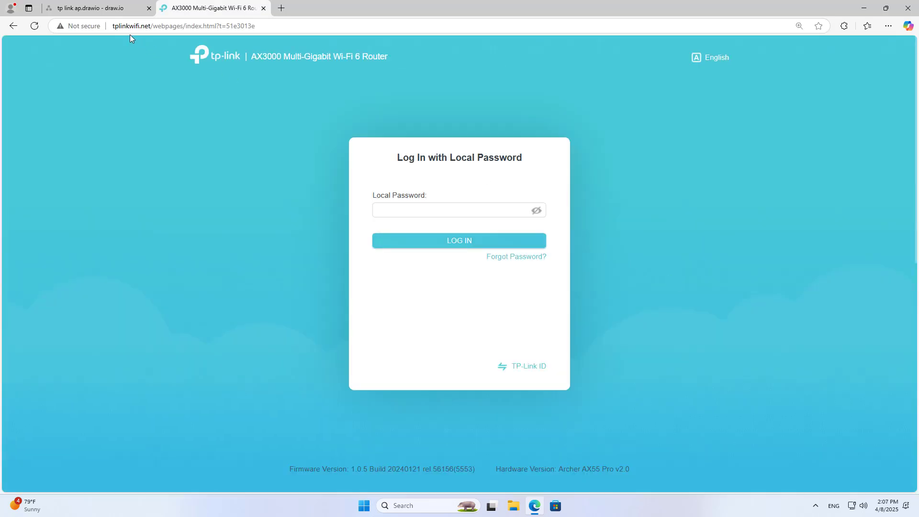
Log back in at tplinkwifi.net and finish quick setup, keeping the time zone and wireless settings
{"action": "left_click_drag", "start_coordinate": [113, 26], "coordinate": [147, 25]}
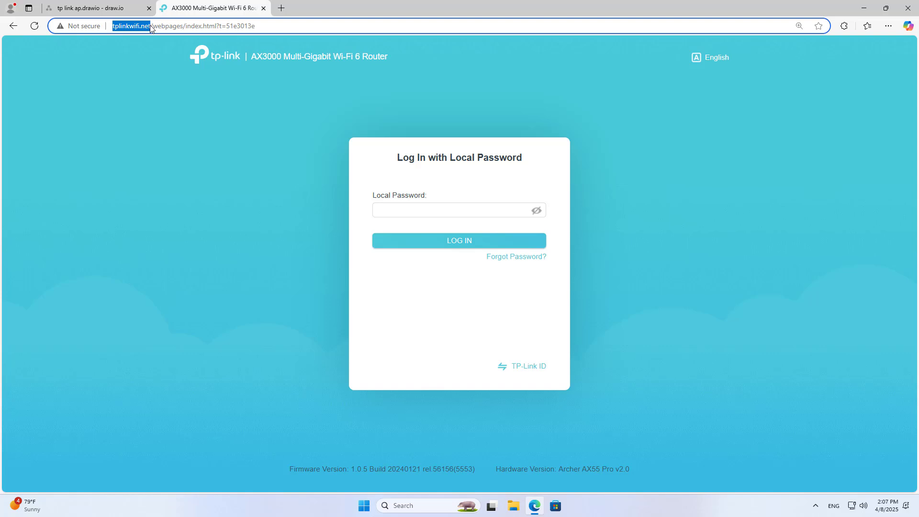
{"action": "left_click", "coordinate": [413, 209]}
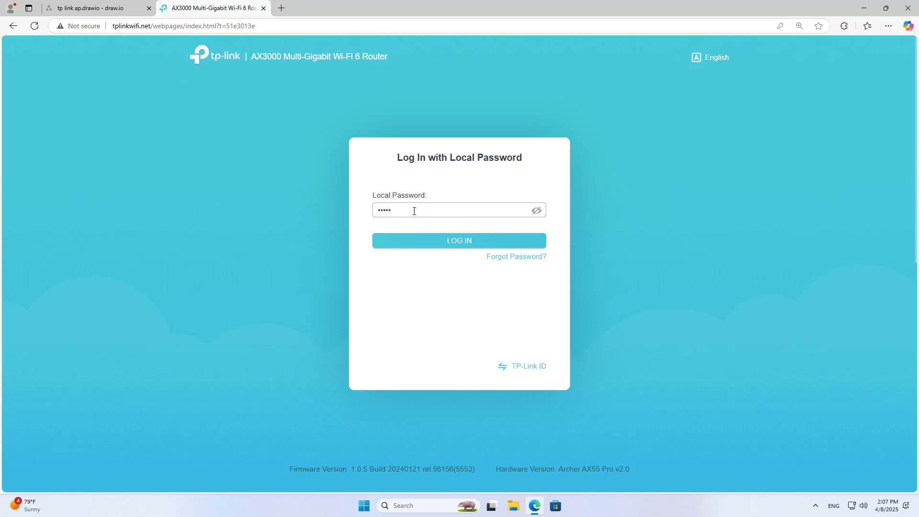
{"action": "left_click", "coordinate": [449, 240]}
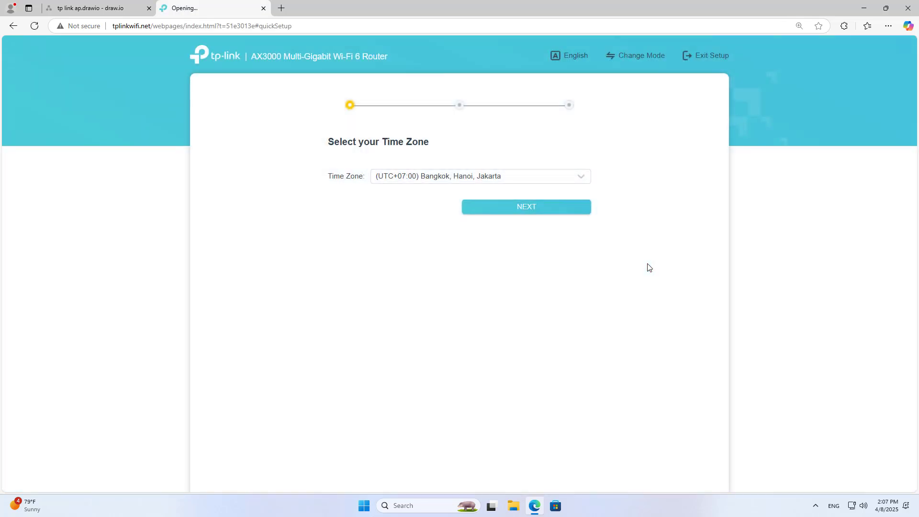
{"action": "left_click", "coordinate": [542, 211]}
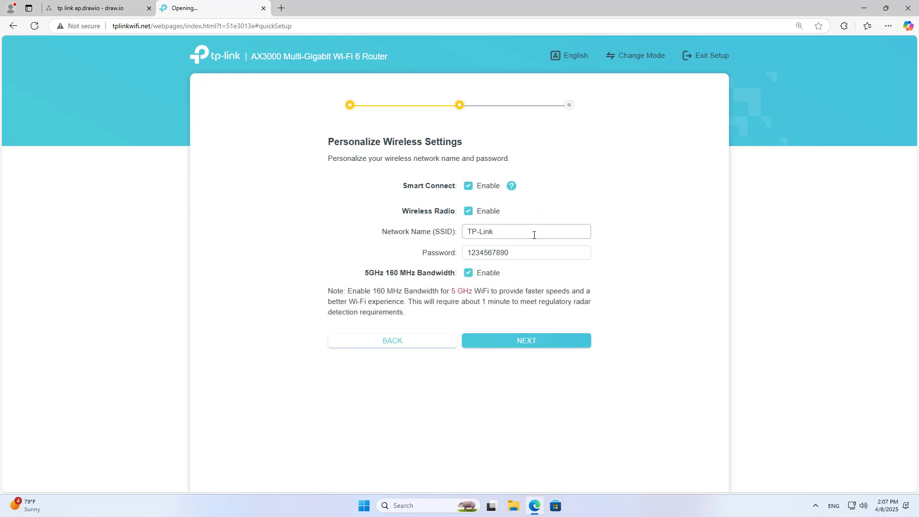
{"action": "left_click", "coordinate": [529, 337]}
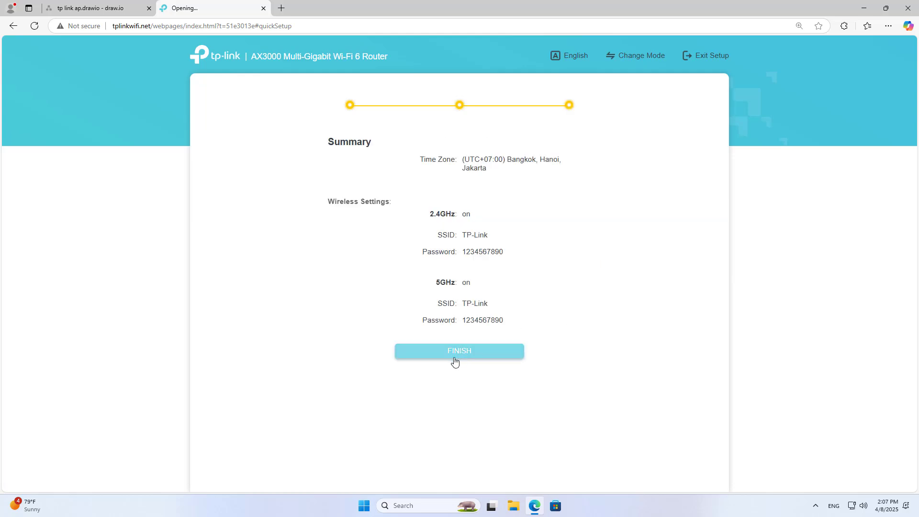
{"action": "left_click", "coordinate": [455, 354]}
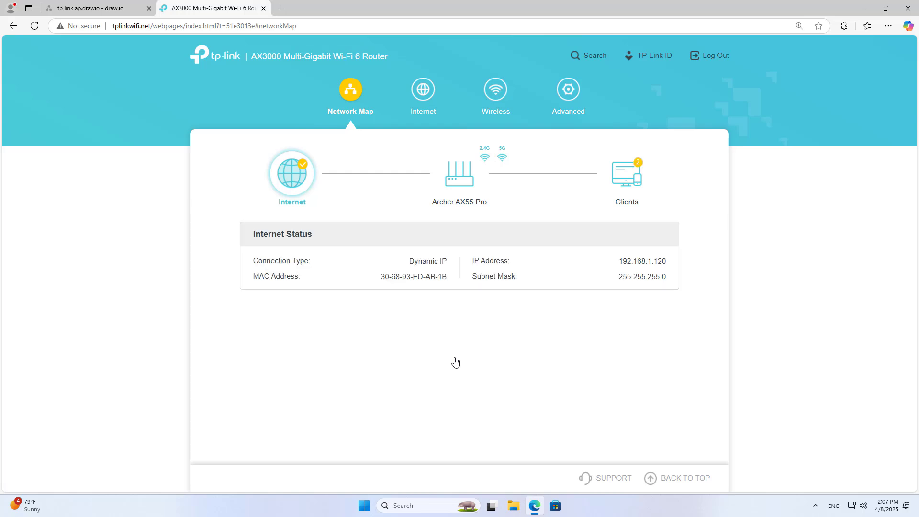
Switch the LAN to Static IP 192.168.1.100 with primary DNS 8.8.8.8 and secondary DNS 1.1.1.1
{"action": "left_click", "coordinate": [423, 97]}
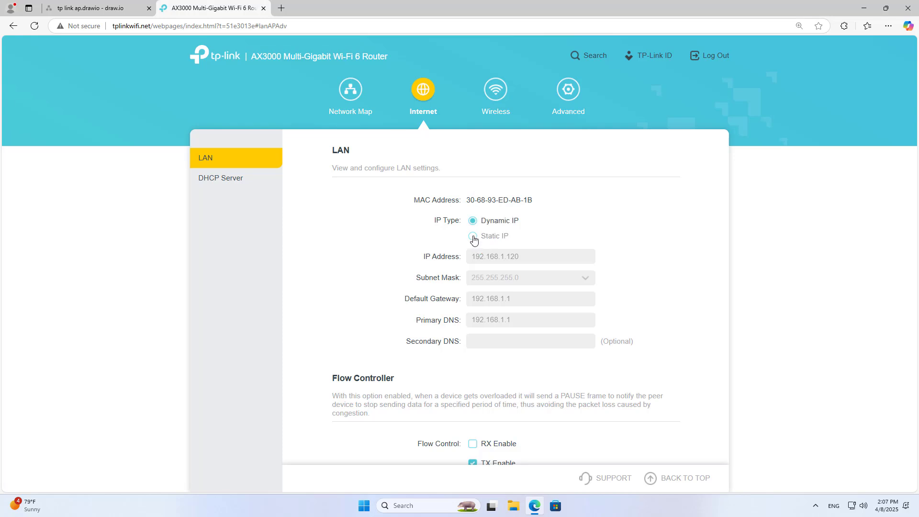
{"action": "left_click", "coordinate": [473, 237]}
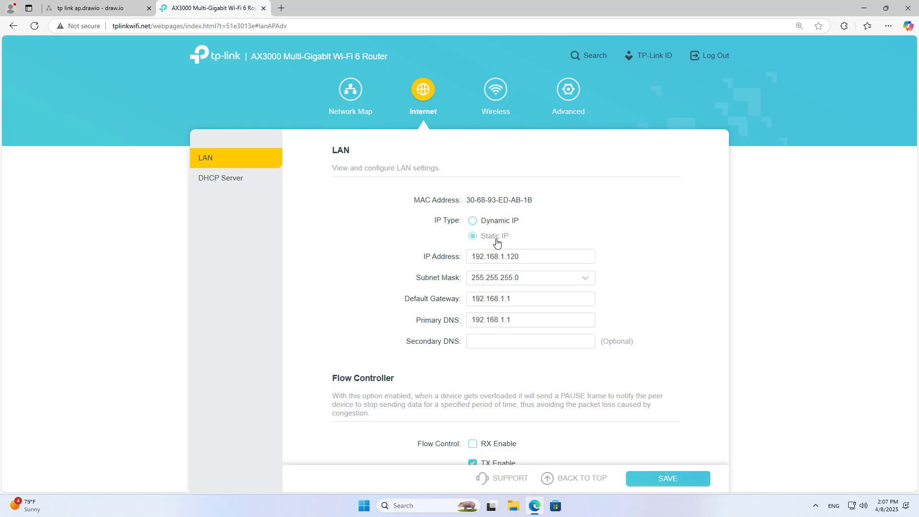
{"action": "left_click", "coordinate": [95, 8]}
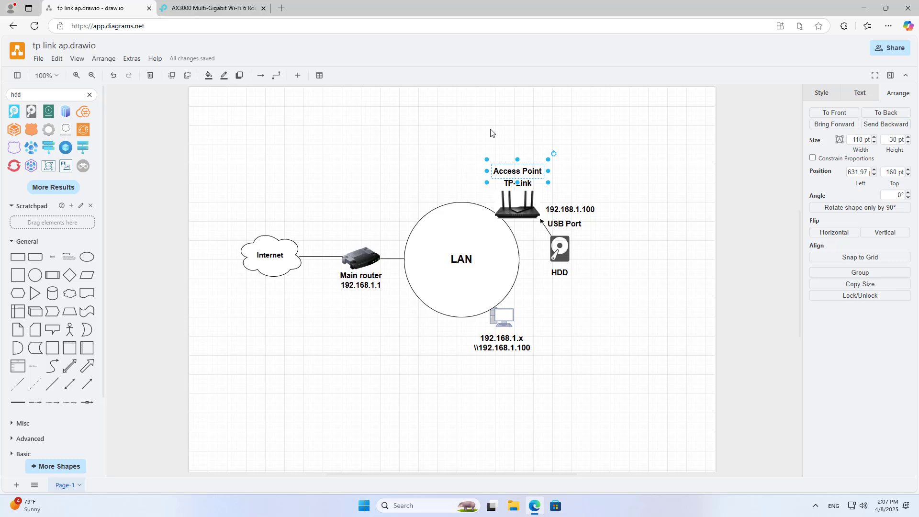
{"action": "left_click", "coordinate": [581, 210]}
{"action": "double_click", "coordinate": [578, 210]}
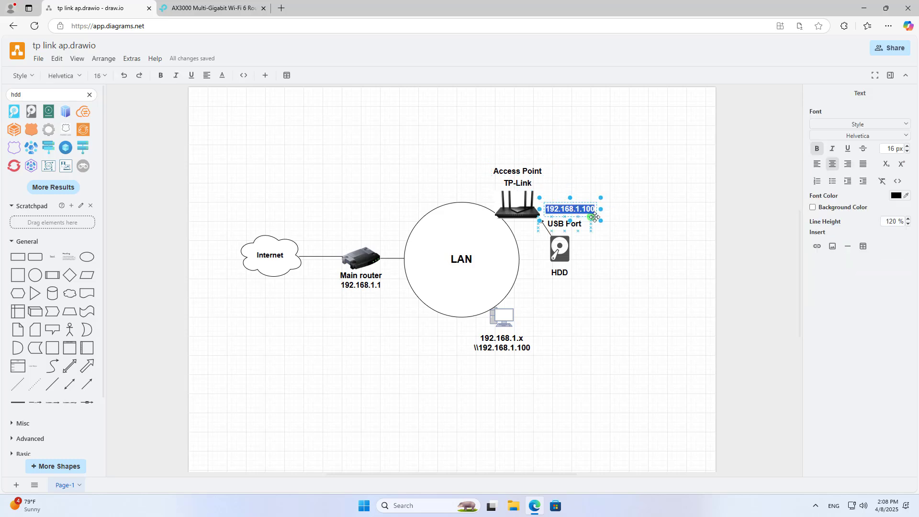
{"action": "left_click", "coordinate": [233, 11]}
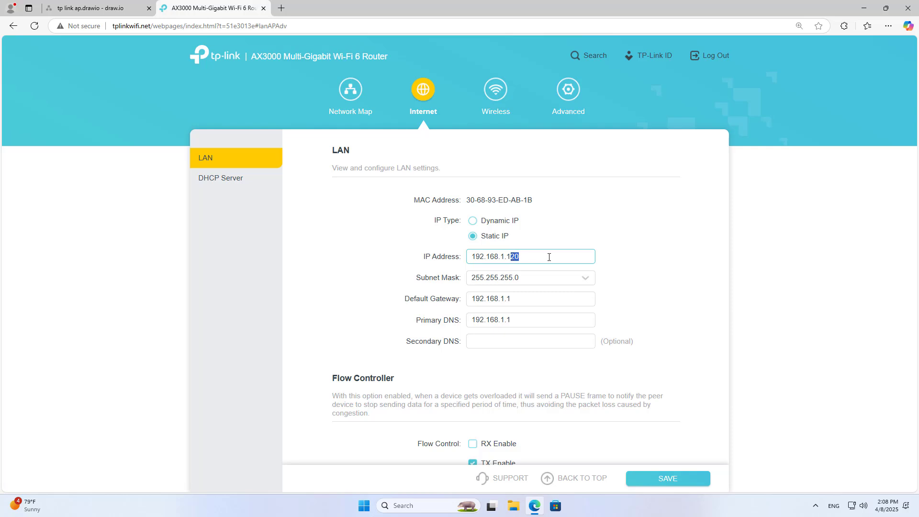
{"action": "double_click", "coordinate": [533, 318]}
{"action": "type", "text": "8.8.8.8"}
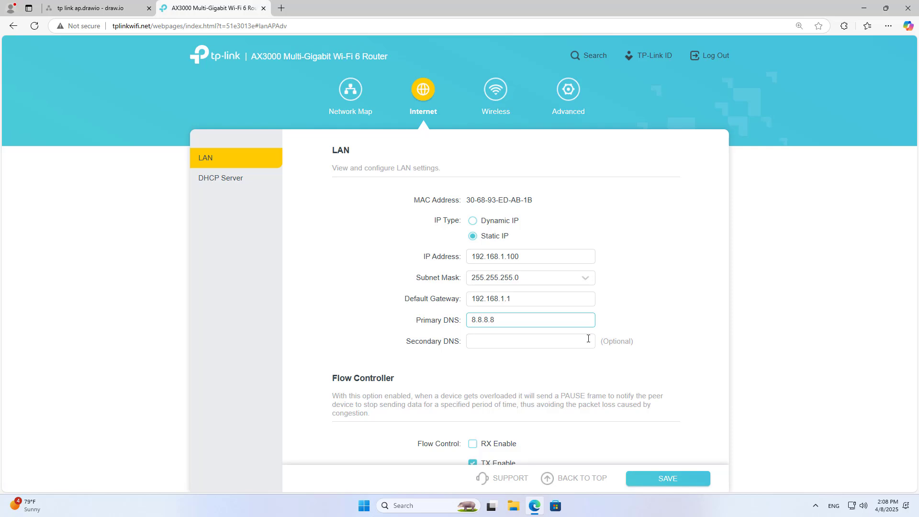
{"action": "left_click", "coordinate": [588, 339]}
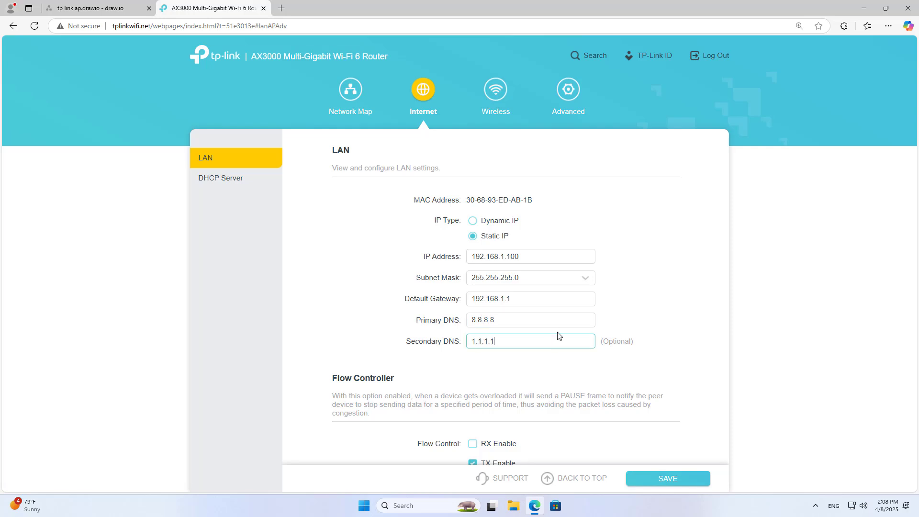
{"action": "key", "text": "shift+Tab"}
{"action": "key", "text": "shift+Tab"}
{"action": "key", "text": "shift+Tab"}
{"action": "key", "text": "shift+Tab"}
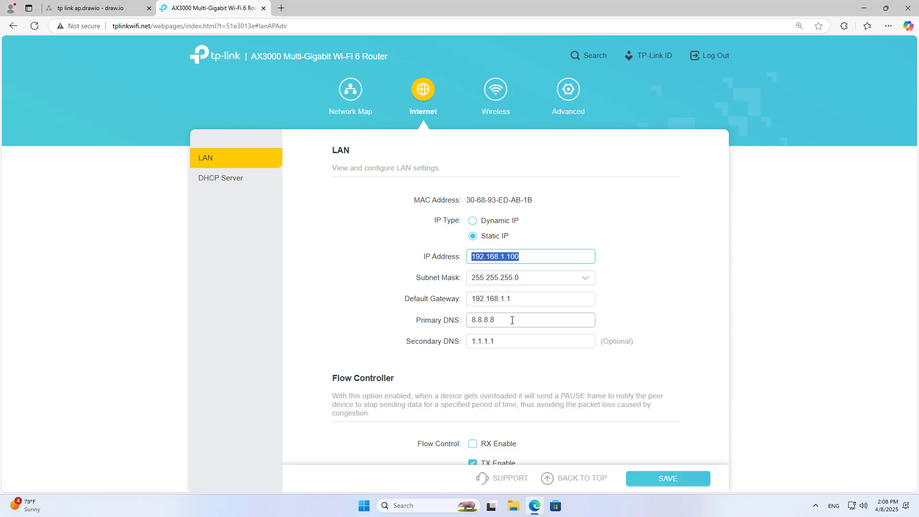
Save the static LAN settings and log back in to the router at 192.168.1.100
{"action": "left_click", "coordinate": [665, 483]}
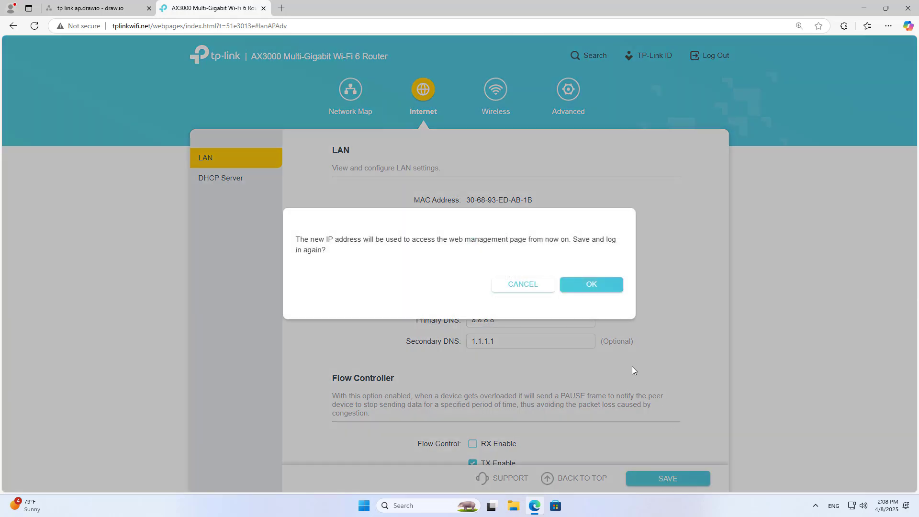
{"action": "left_click", "coordinate": [594, 288]}
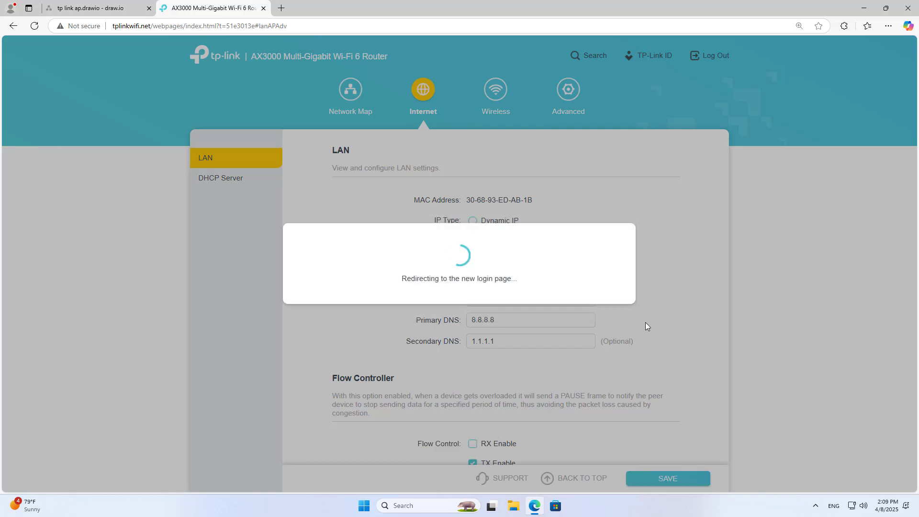
{"action": "left_click", "coordinate": [281, 8]}
{"action": "type", "text": "192.168.0"}
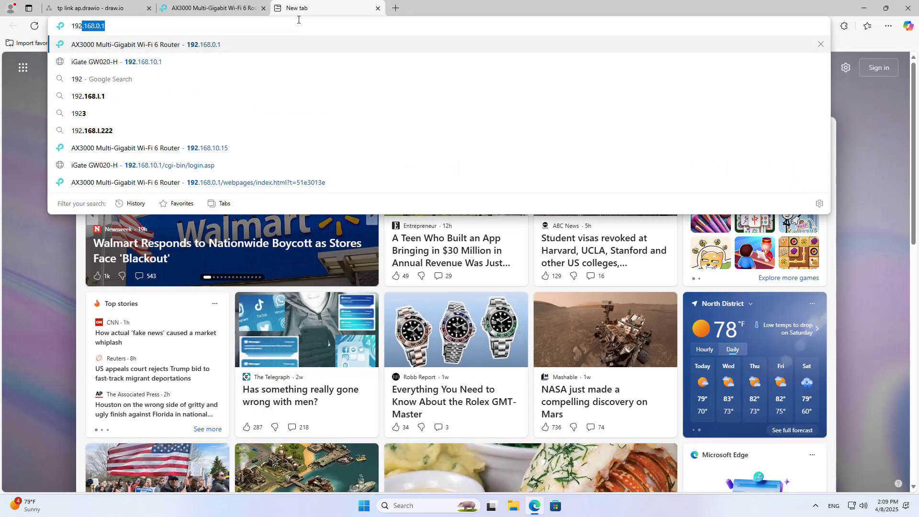
{"action": "key", "text": "BackSpace"}
{"action": "type", "text": "1.100/webpages/index.html?t=51e3013e"}
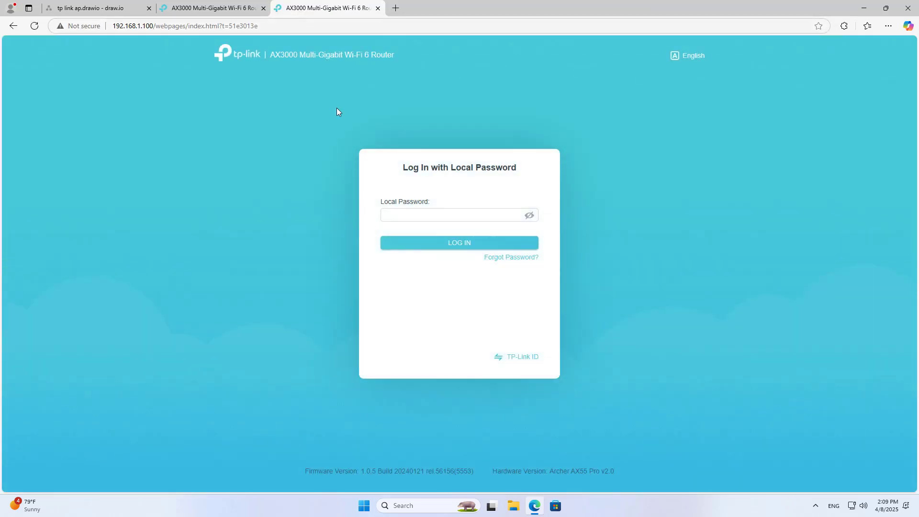
{"action": "left_click", "coordinate": [409, 215]}
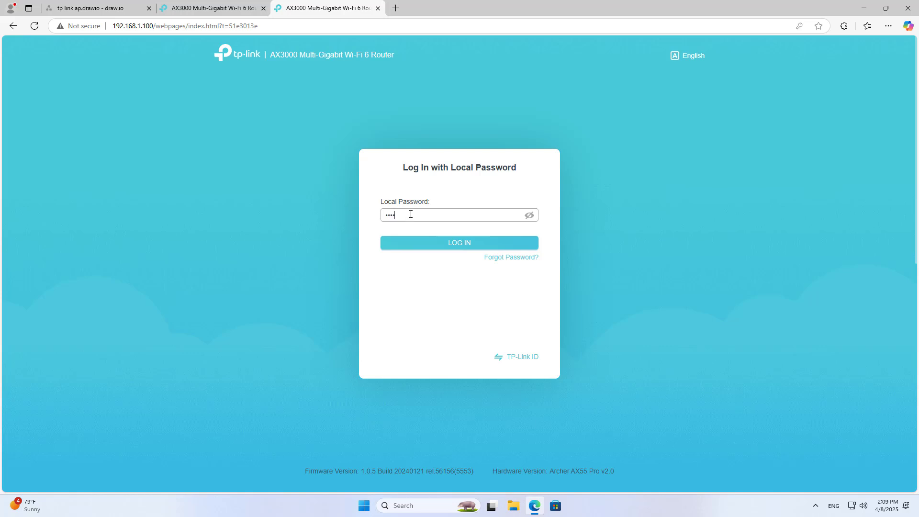
{"action": "left_click", "coordinate": [449, 244]}
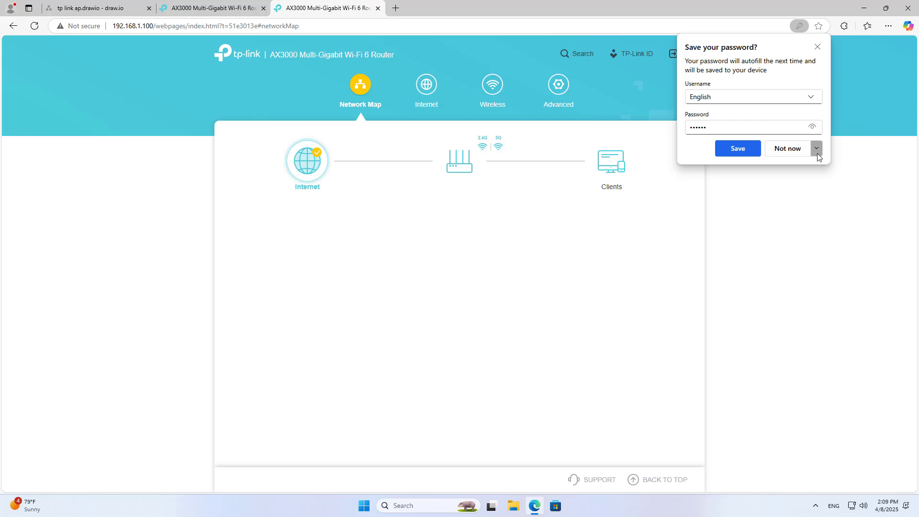
Decline saving the password, check the new IP, and close the old tab and TP-Link ID prompt
{"action": "left_click", "coordinate": [816, 148]}
{"action": "left_click", "coordinate": [804, 180]}
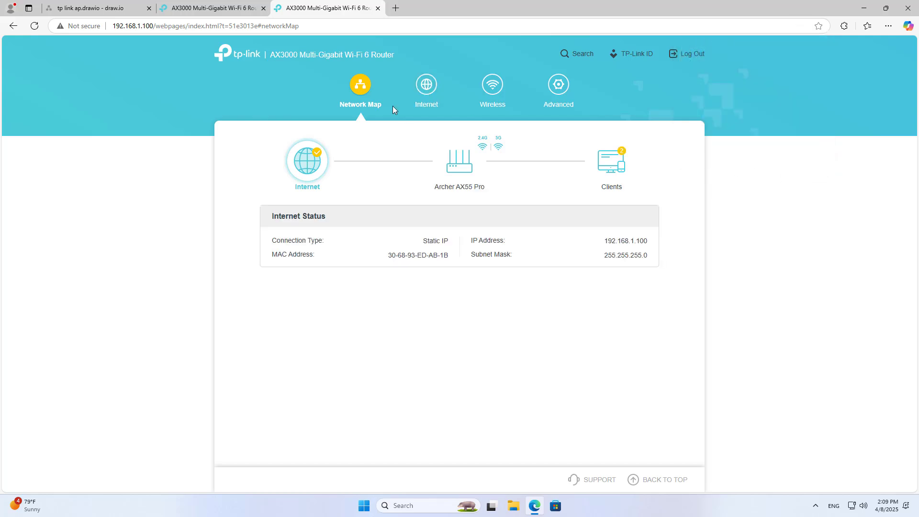
{"action": "left_click_drag", "start_coordinate": [605, 245], "coordinate": [671, 248]}
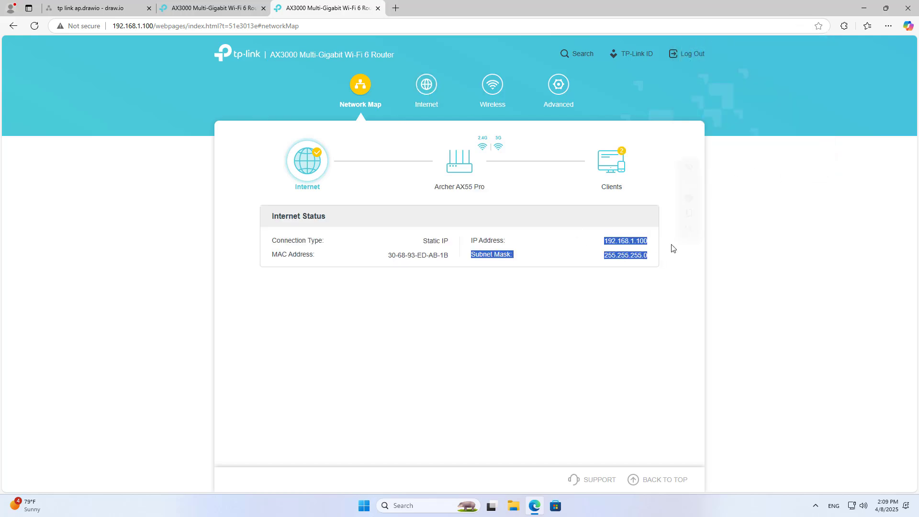
{"action": "left_click", "coordinate": [569, 240]}
{"action": "left_click", "coordinate": [209, 8]}
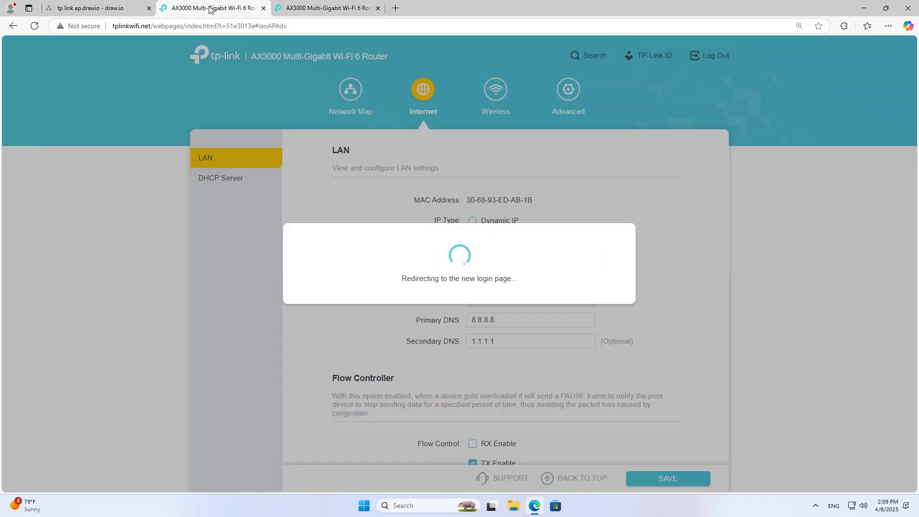
{"action": "left_click", "coordinate": [263, 8]}
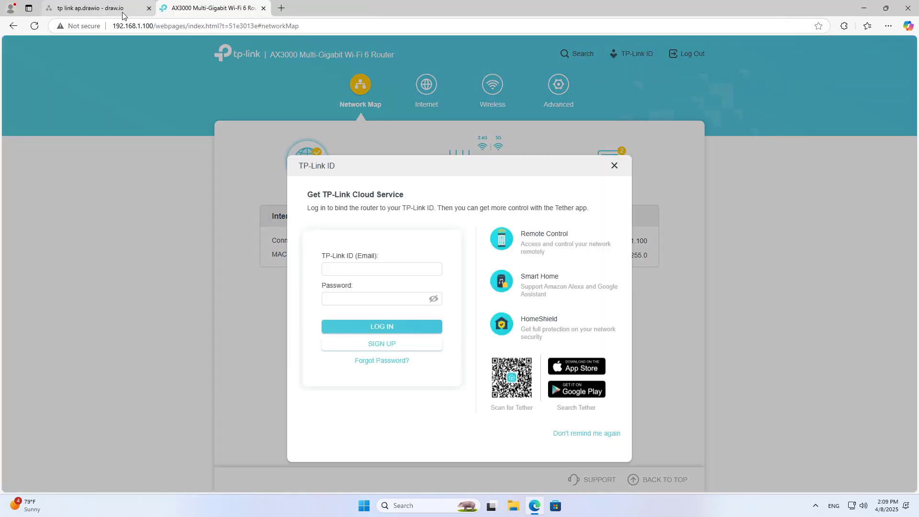
{"action": "left_click", "coordinate": [614, 165]}
Return to the diagram, end editing of the IP label, and deselect the HDD shape
{"action": "left_click", "coordinate": [98, 8]}
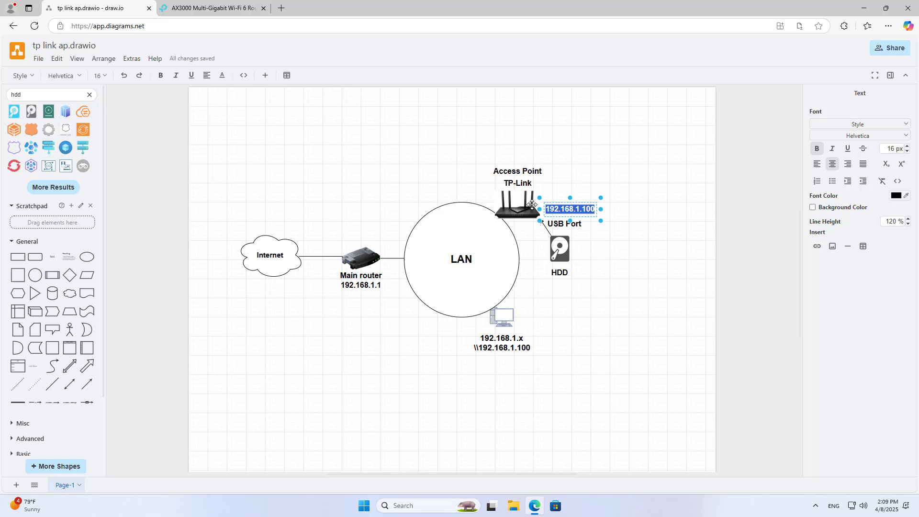
{"action": "left_click", "coordinate": [641, 272]}
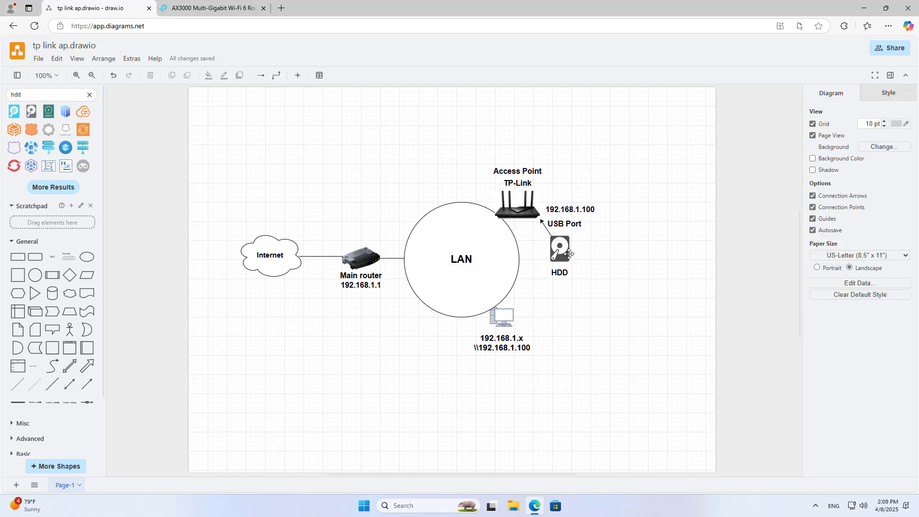
{"action": "left_click", "coordinate": [542, 269]}
{"action": "left_click", "coordinate": [637, 261]}
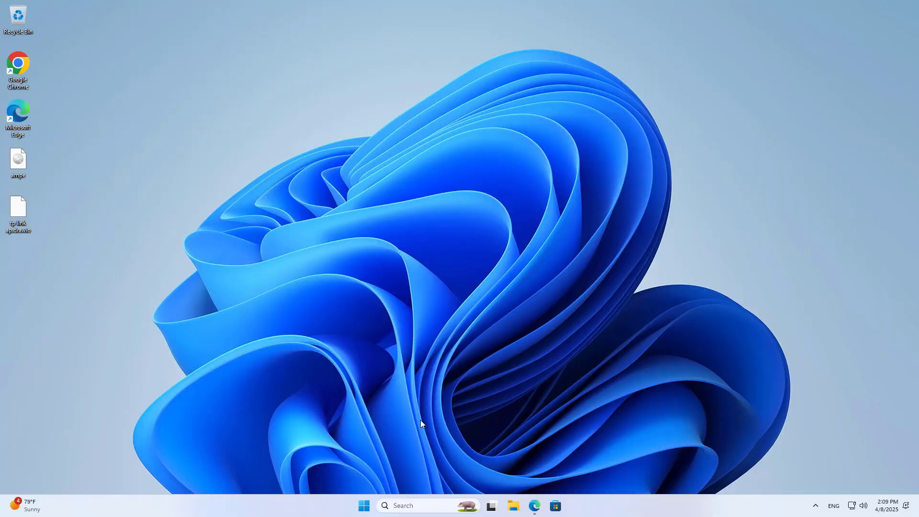
Open Disk Management and start a new simple volume on Disk 1's unallocated space
{"action": "right_click", "coordinate": [364, 505]}
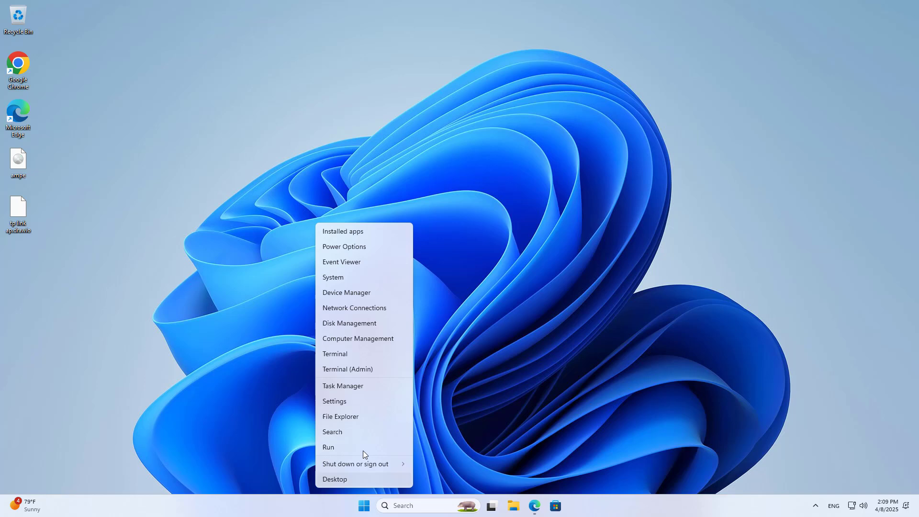
{"action": "left_click", "coordinate": [364, 324]}
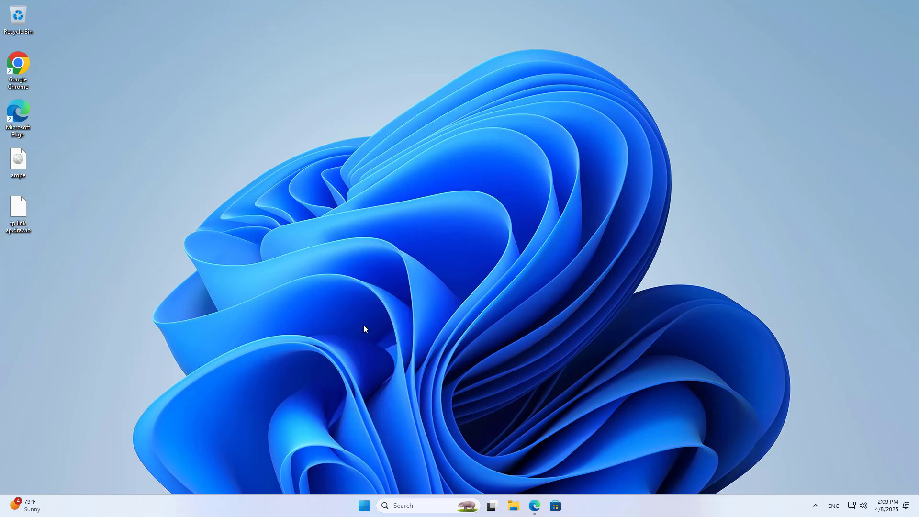
{"action": "left_click", "coordinate": [392, 53]}
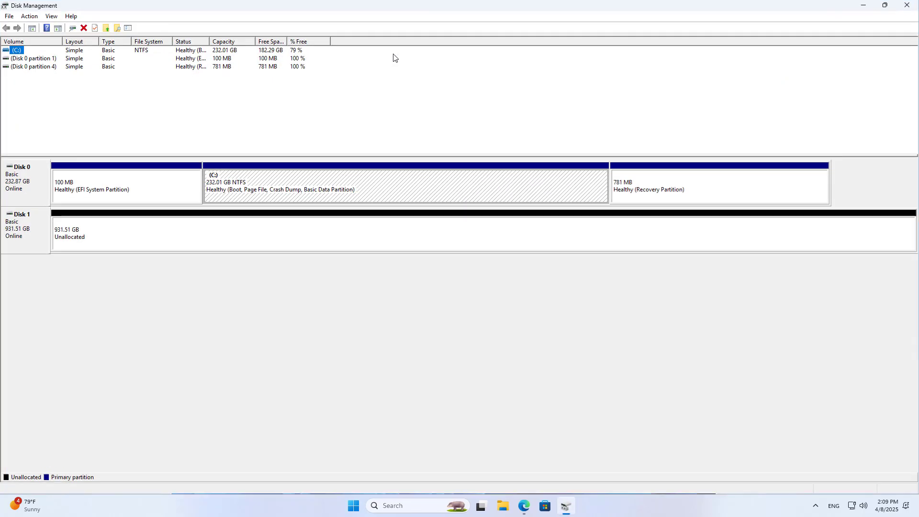
{"action": "left_click", "coordinate": [76, 234]}
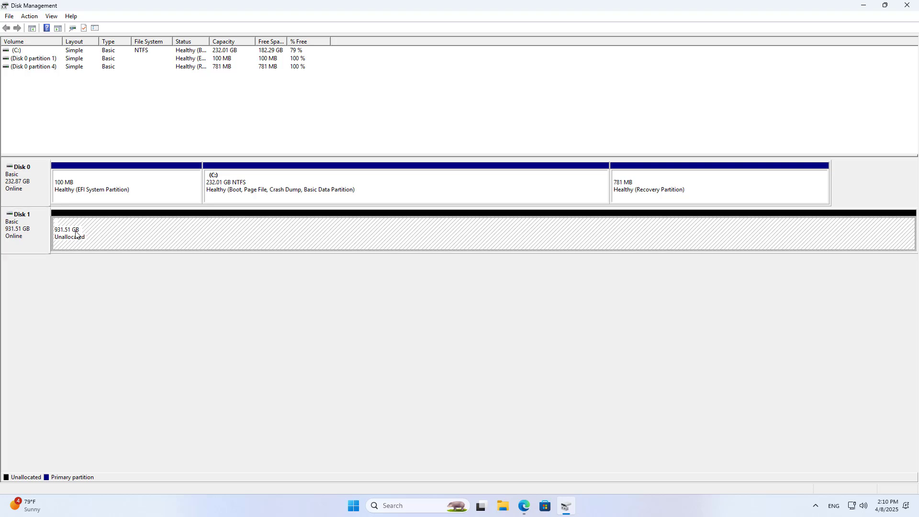
{"action": "right_click", "coordinate": [102, 239]}
{"action": "left_click", "coordinate": [132, 241]}
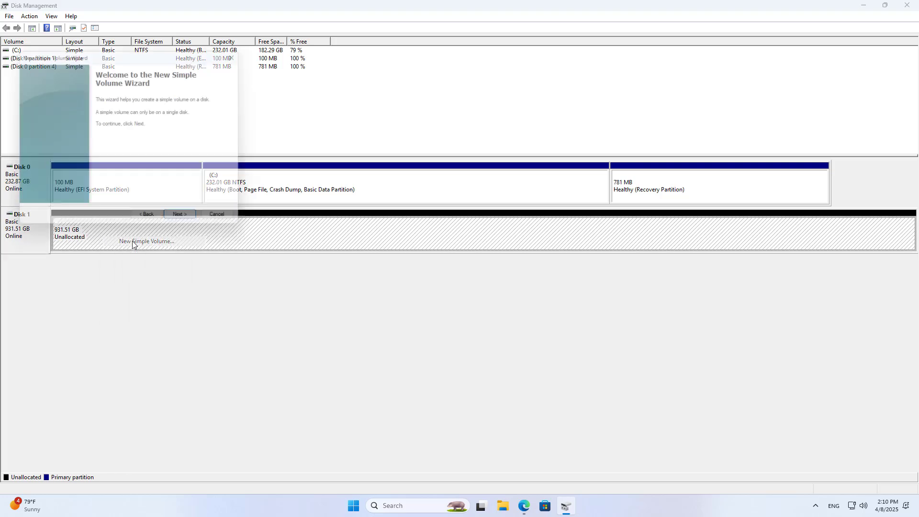
Create a full-size NTFS volume labelled HDD with drive letter D
{"action": "left_click_drag", "start_coordinate": [172, 56], "coordinate": [433, 187]}
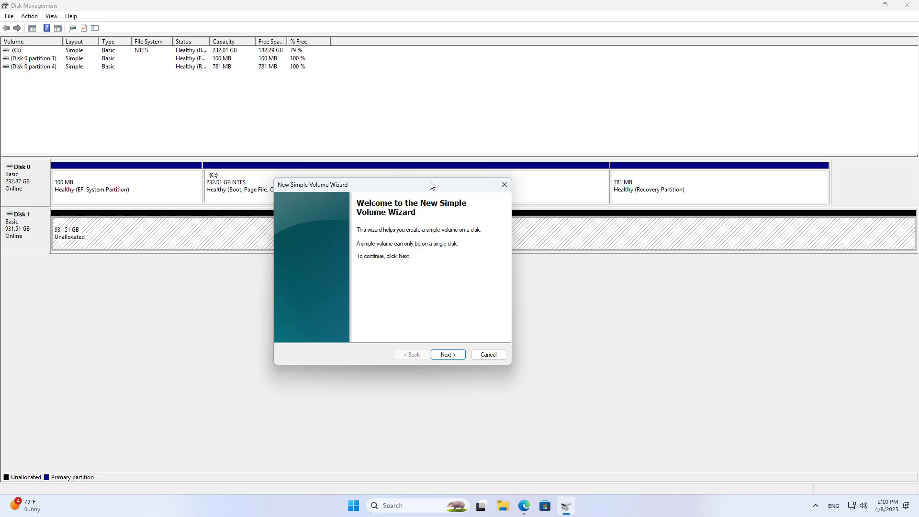
{"action": "left_click", "coordinate": [454, 355]}
{"action": "left_click", "coordinate": [453, 356]}
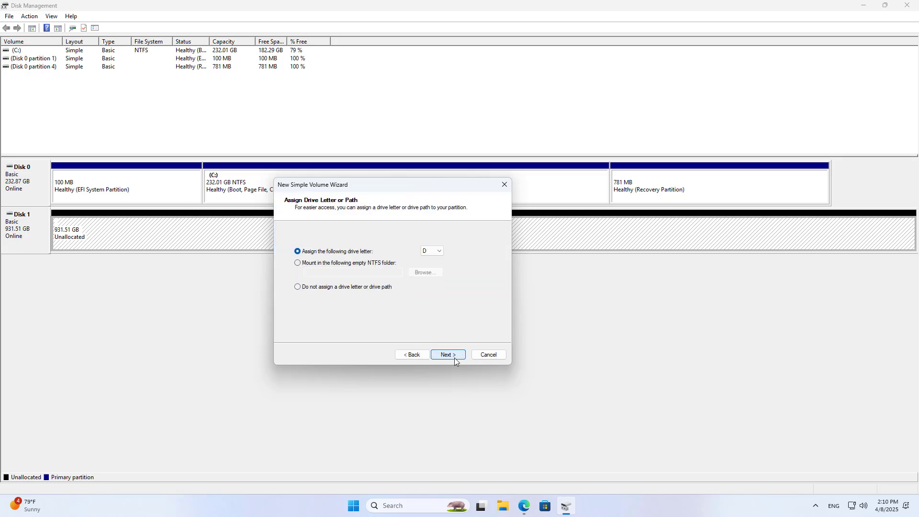
{"action": "left_click", "coordinate": [454, 354]}
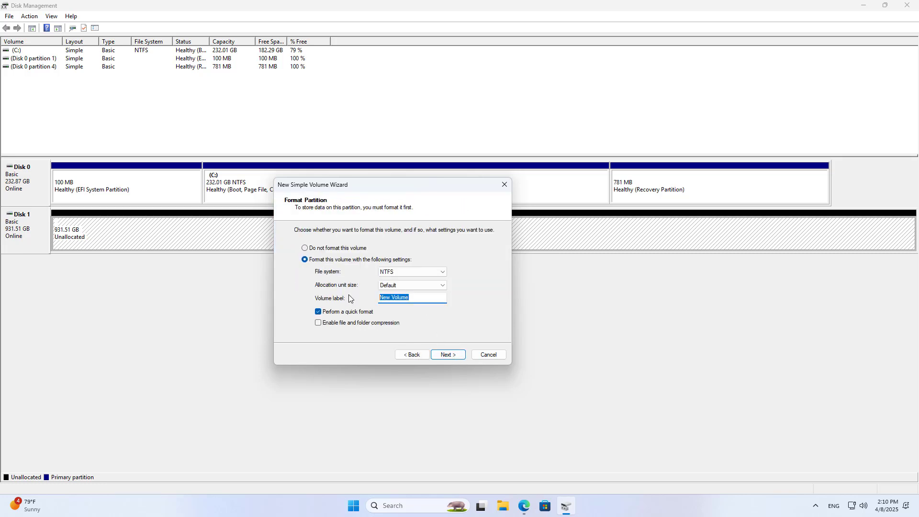
{"action": "type", "text": "HDD"}
{"action": "left_click", "coordinate": [455, 355]}
{"action": "left_click", "coordinate": [456, 354]}
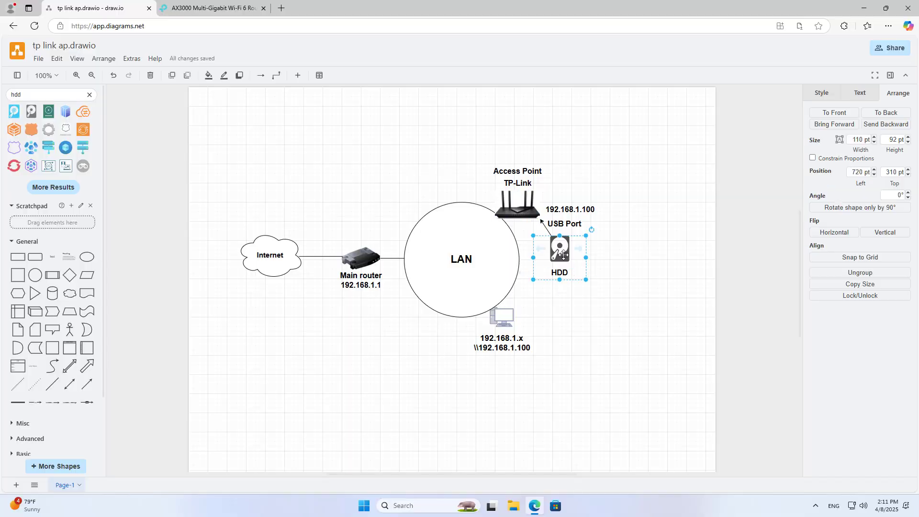
Select the USB Port label and router image, then return to the router's management page
{"action": "left_click", "coordinate": [541, 224]}
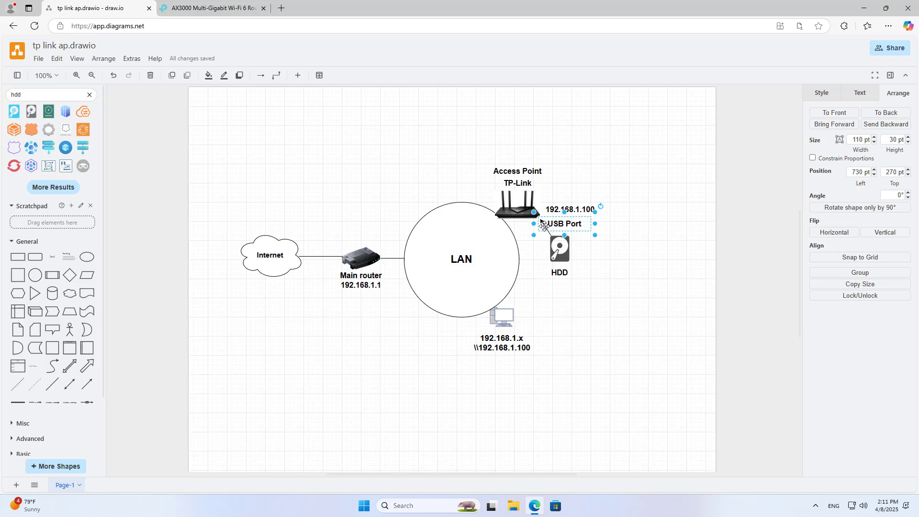
{"action": "left_click", "coordinate": [524, 208]}
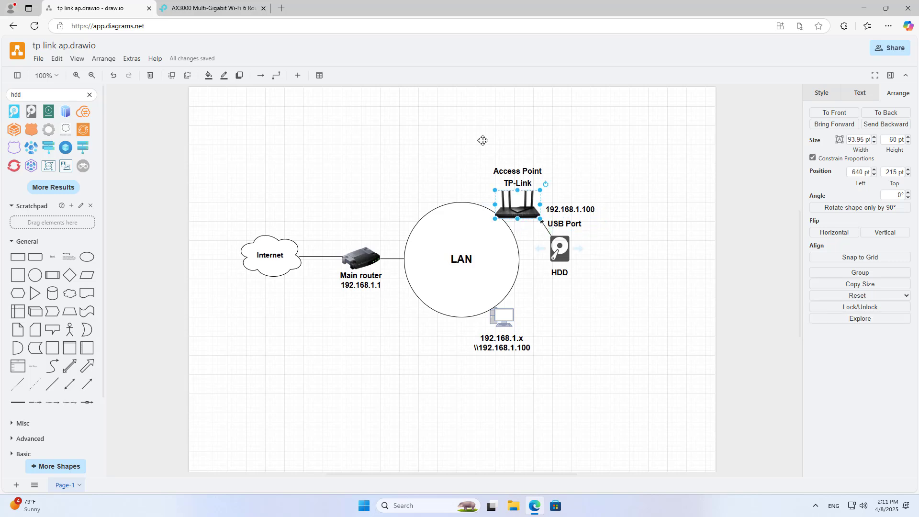
{"action": "left_click", "coordinate": [211, 9]}
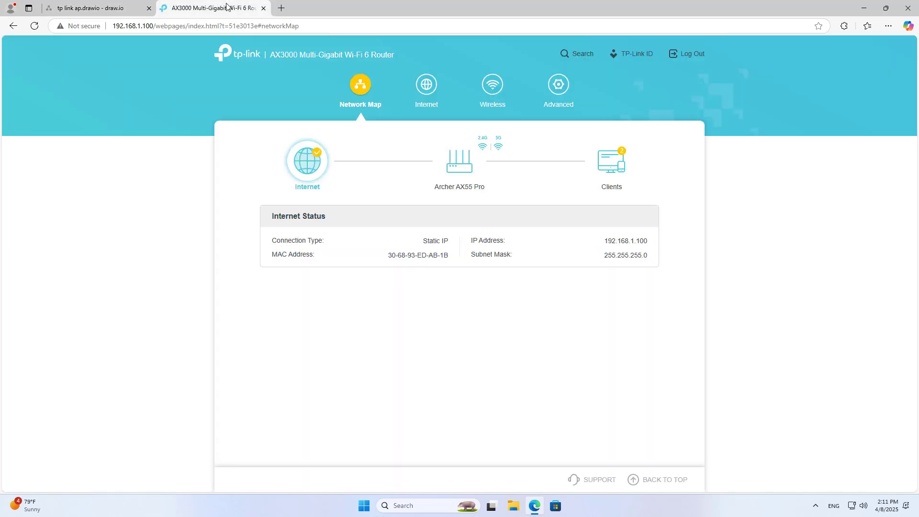
Scan USB Storage Device for the 931.6GB drive, review its \\192.168.1.100 share, and expand volume1(G:)
{"action": "left_click", "coordinate": [559, 85]}
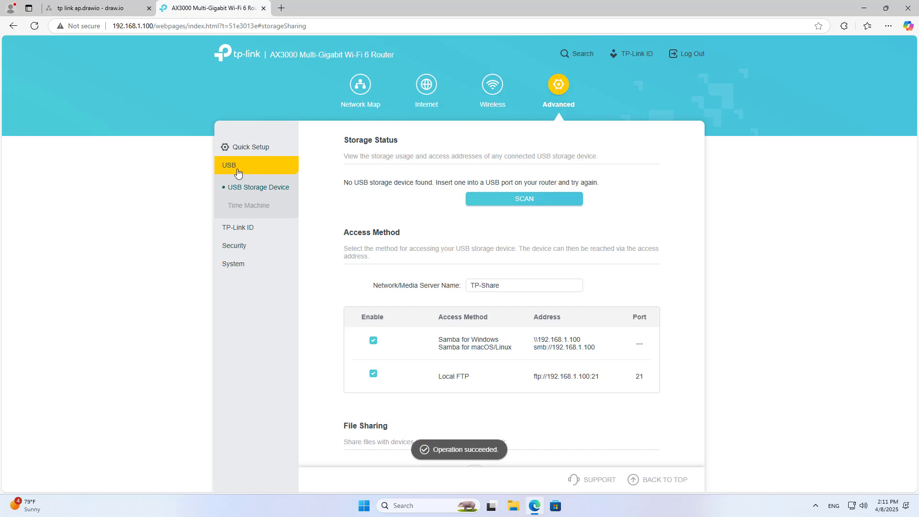
{"action": "left_click", "coordinate": [526, 200]}
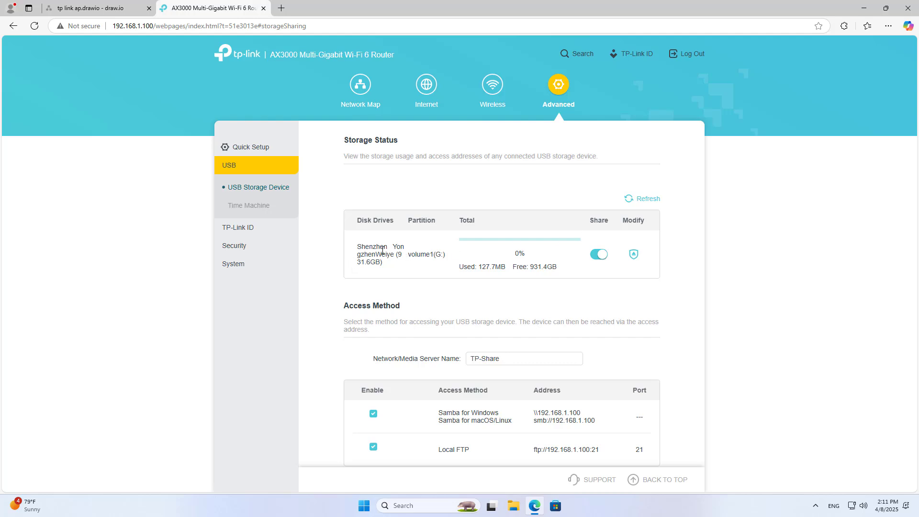
{"action": "left_click_drag", "start_coordinate": [358, 247], "coordinate": [415, 273]}
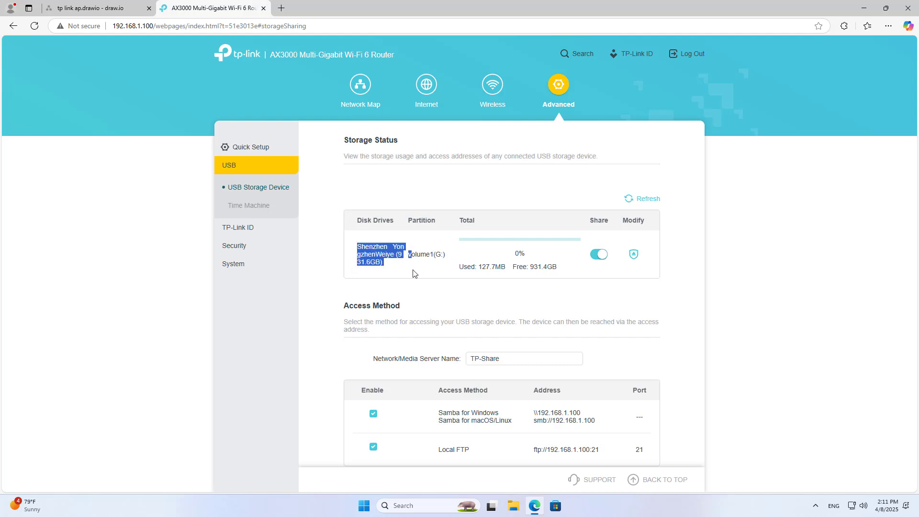
{"action": "left_click", "coordinate": [624, 248]}
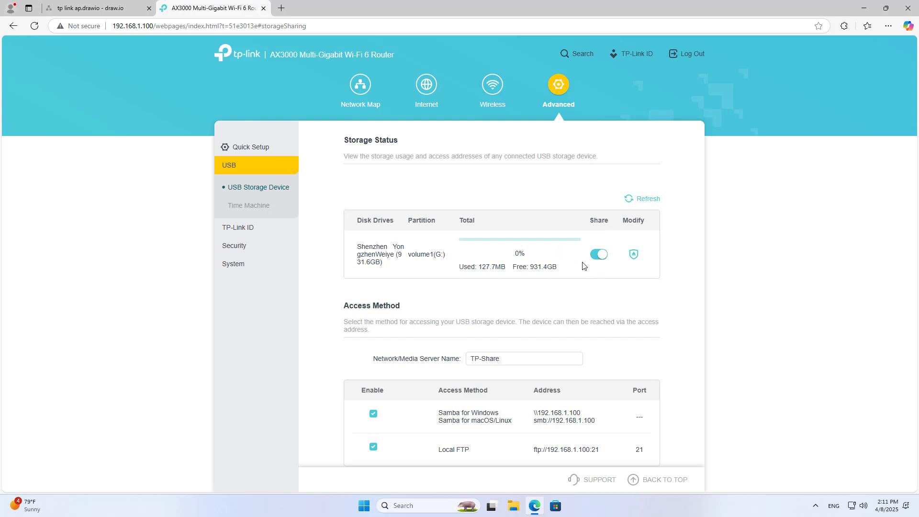
{"action": "left_click_drag", "start_coordinate": [543, 359], "coordinate": [444, 354]}
{"action": "scroll", "coordinate": [584, 341], "scroll_direction": "down", "scroll_amount": 2}
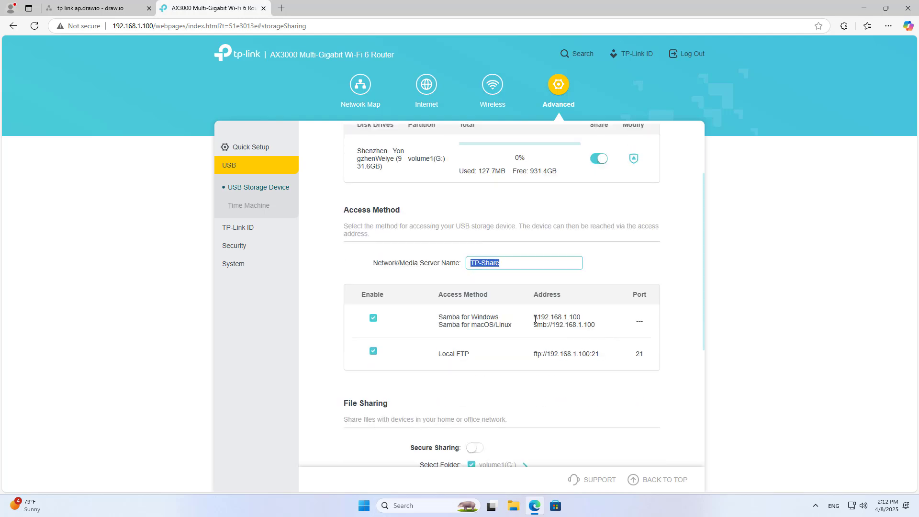
{"action": "left_click_drag", "start_coordinate": [535, 318], "coordinate": [594, 320]}
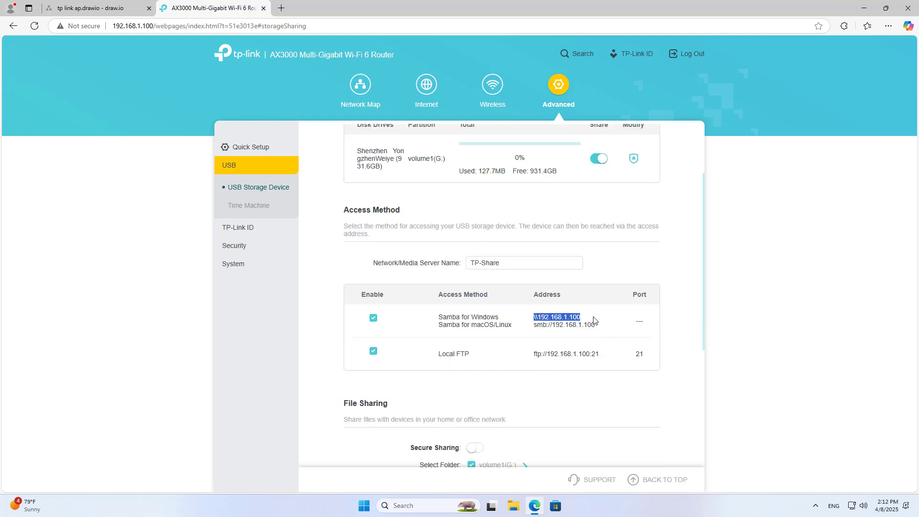
{"action": "left_click", "coordinate": [582, 403]}
{"action": "scroll", "coordinate": [583, 404], "scroll_direction": "down", "scroll_amount": 2}
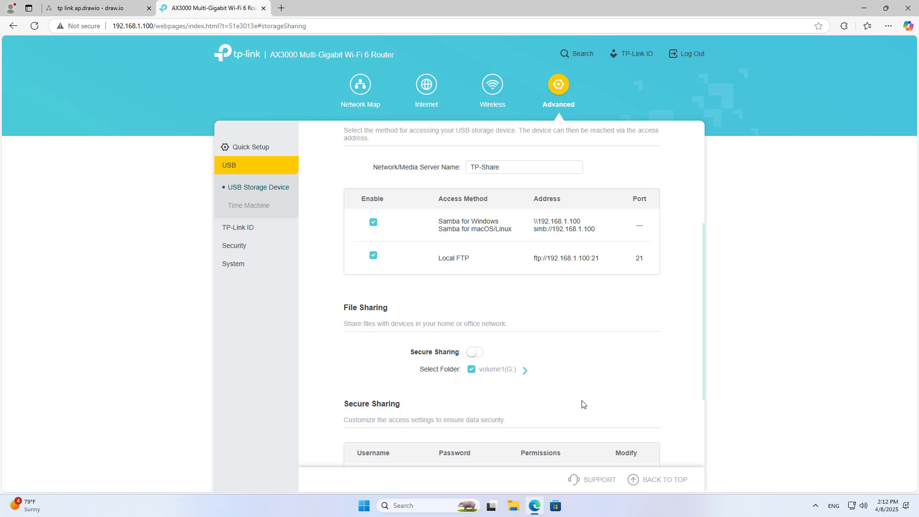
{"action": "left_click", "coordinate": [524, 371]}
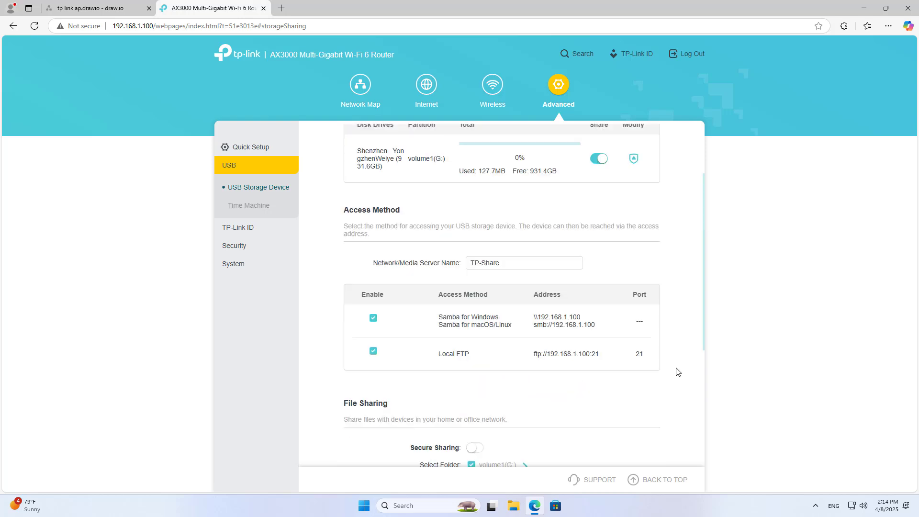
Turn on Secure Sharing for the shared USB drive
{"action": "scroll", "coordinate": [675, 368], "scroll_direction": "down", "scroll_amount": 3}
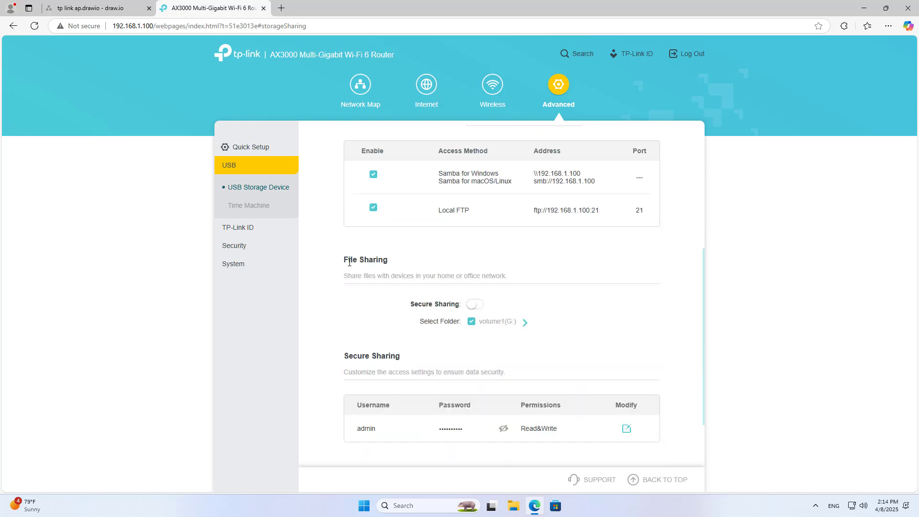
{"action": "left_click_drag", "start_coordinate": [384, 260], "coordinate": [388, 261]}
{"action": "left_click", "coordinate": [554, 301]}
{"action": "left_click", "coordinate": [476, 307]}
{"action": "scroll", "coordinate": [624, 316], "scroll_direction": "down", "scroll_amount": 2}
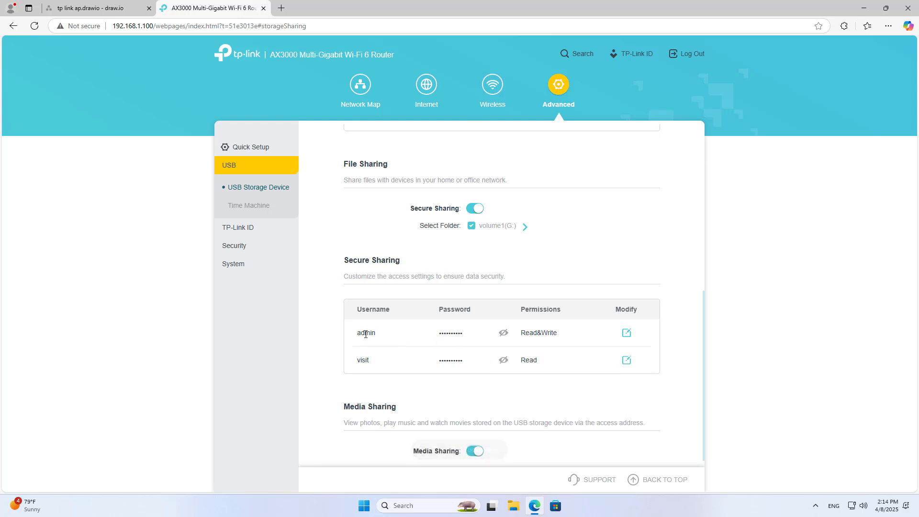
Replace the admin account's password with a new one and save it
{"action": "left_click_drag", "start_coordinate": [364, 334], "coordinate": [376, 334]}
{"action": "double_click", "coordinate": [463, 333]}
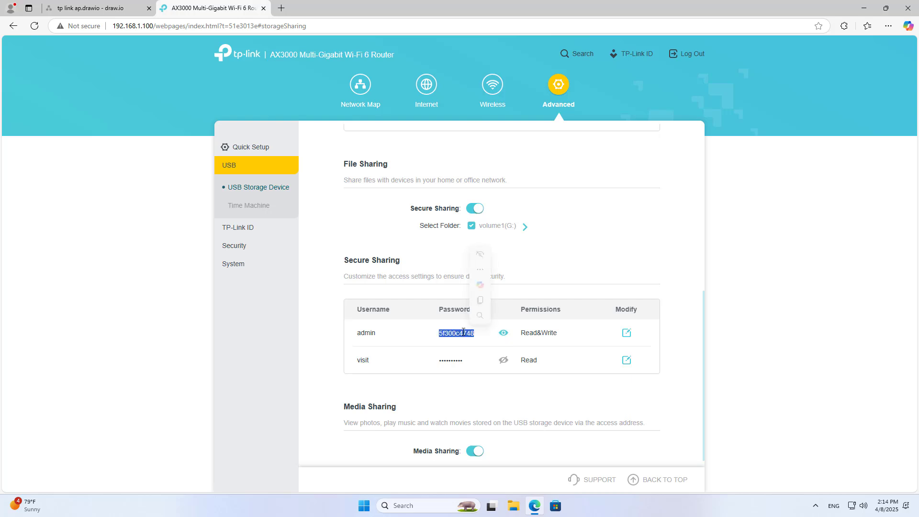
{"action": "left_click", "coordinate": [627, 333]}
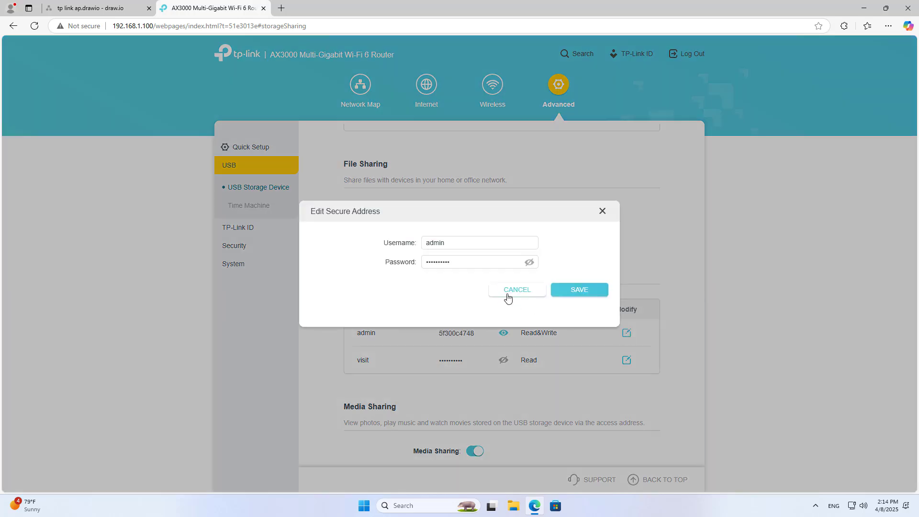
{"action": "left_click", "coordinate": [529, 263]}
{"action": "double_click", "coordinate": [497, 264]}
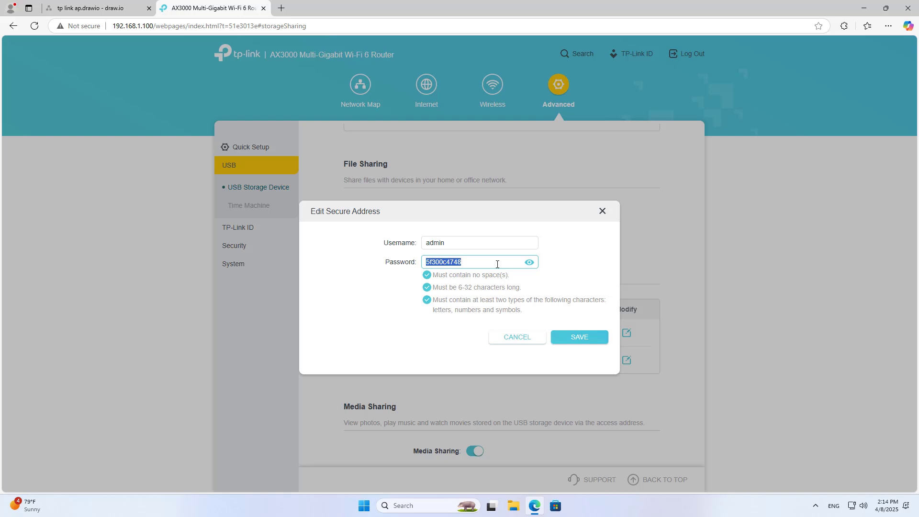
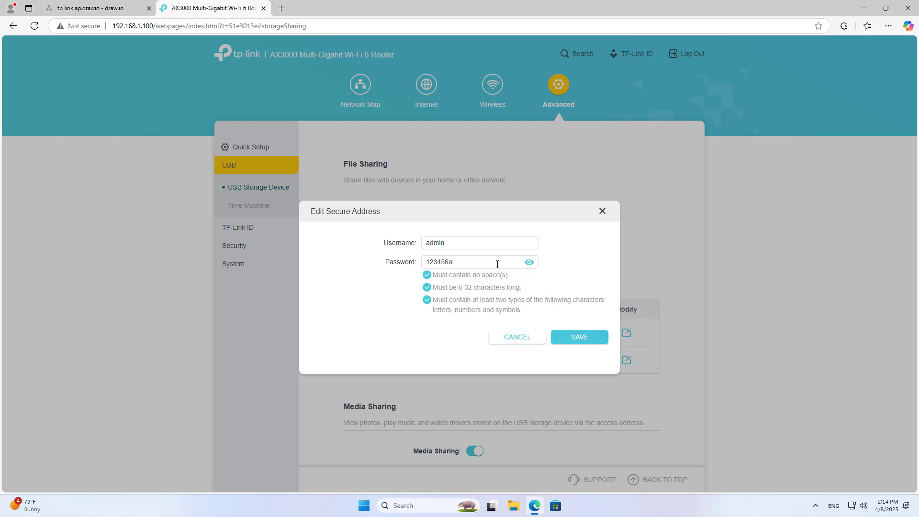
{"action": "left_click", "coordinate": [568, 336]}
{"action": "left_click", "coordinate": [581, 290]}
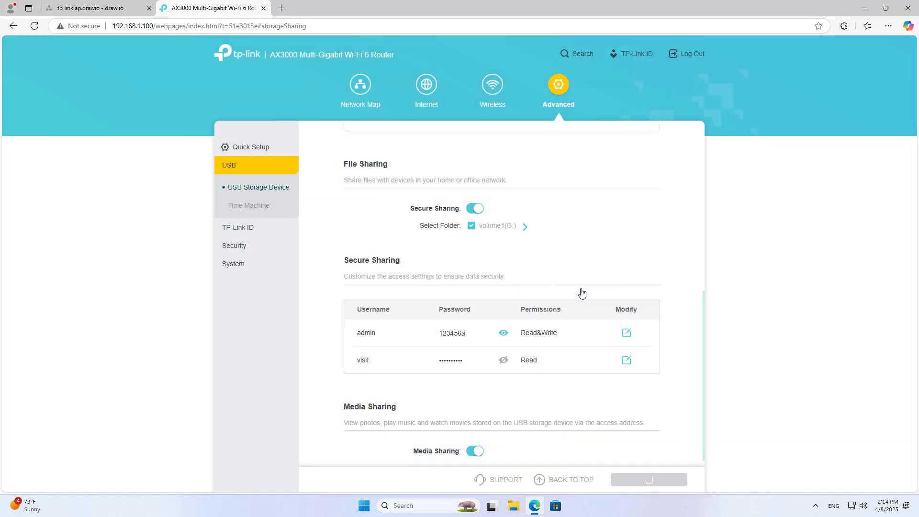
Review the new password and share addresses, then select the Windows share address to copy
{"action": "left_click_drag", "start_coordinate": [467, 333], "coordinate": [429, 335]}
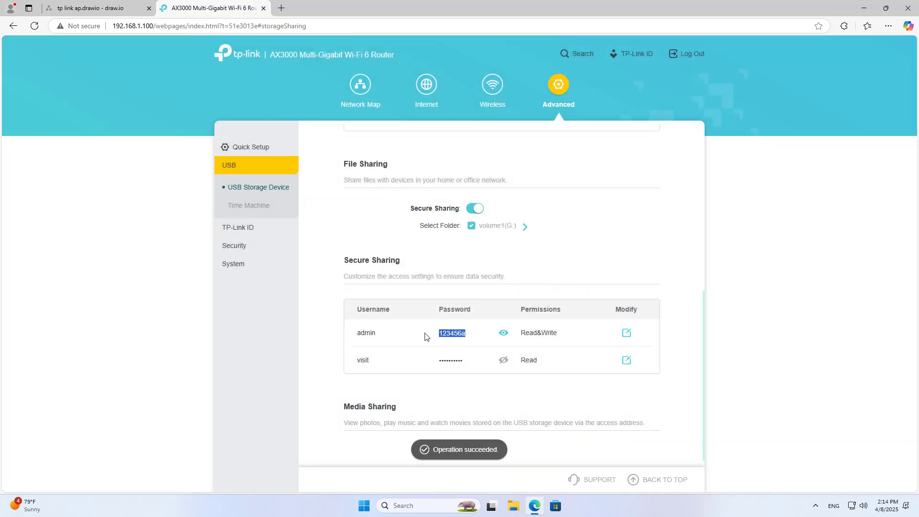
{"action": "left_click", "coordinate": [669, 373]}
{"action": "scroll", "coordinate": [674, 377], "scroll_direction": "down", "scroll_amount": 1}
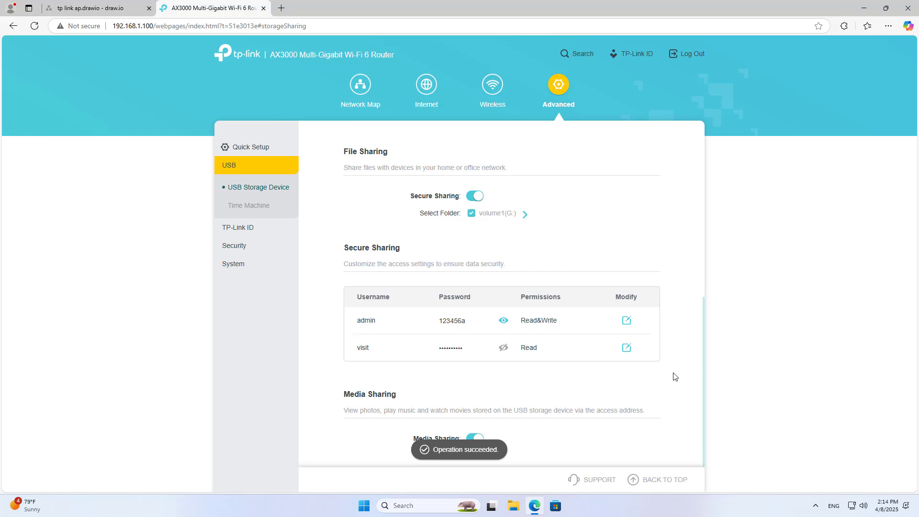
{"action": "scroll", "coordinate": [674, 376], "scroll_direction": "up", "scroll_amount": 7}
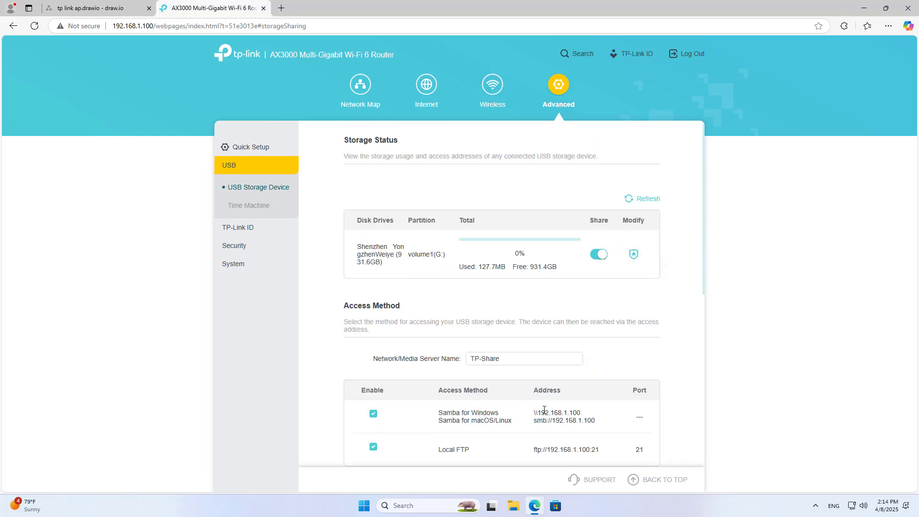
{"action": "left_click_drag", "start_coordinate": [535, 412], "coordinate": [602, 414]}
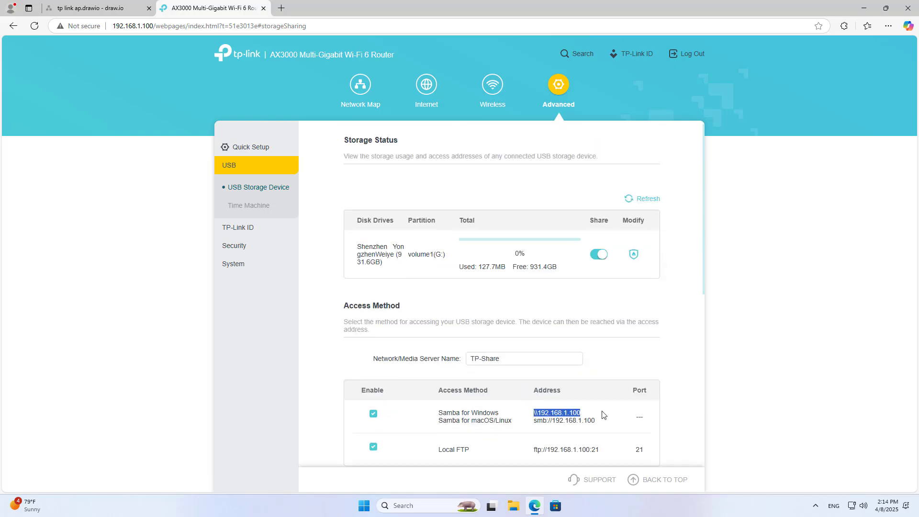
{"action": "left_click_drag", "start_coordinate": [535, 420], "coordinate": [616, 423]}
{"action": "left_click", "coordinate": [535, 412]}
{"action": "left_click_drag", "start_coordinate": [534, 412], "coordinate": [598, 414]}
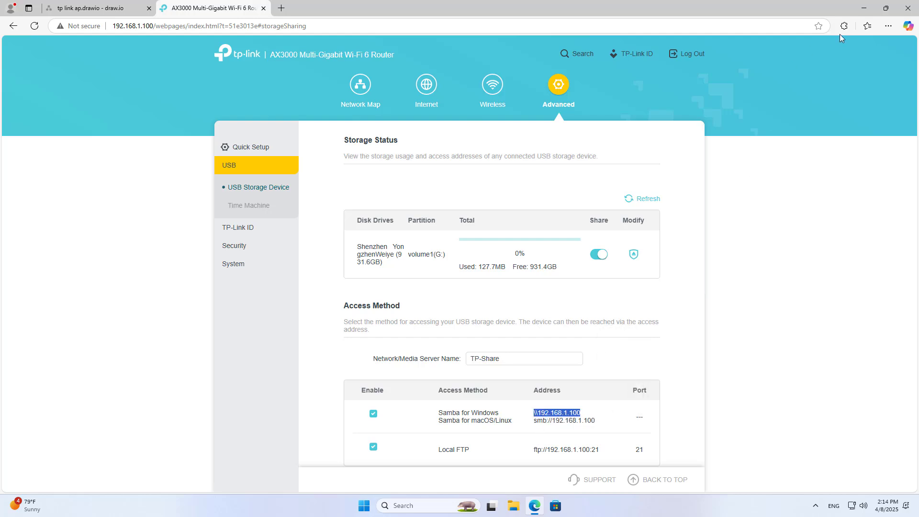
From the desktop, run \\192.168.1.100 in the Run prompt to open the router's network share
{"action": "left_click", "coordinate": [864, 9]}
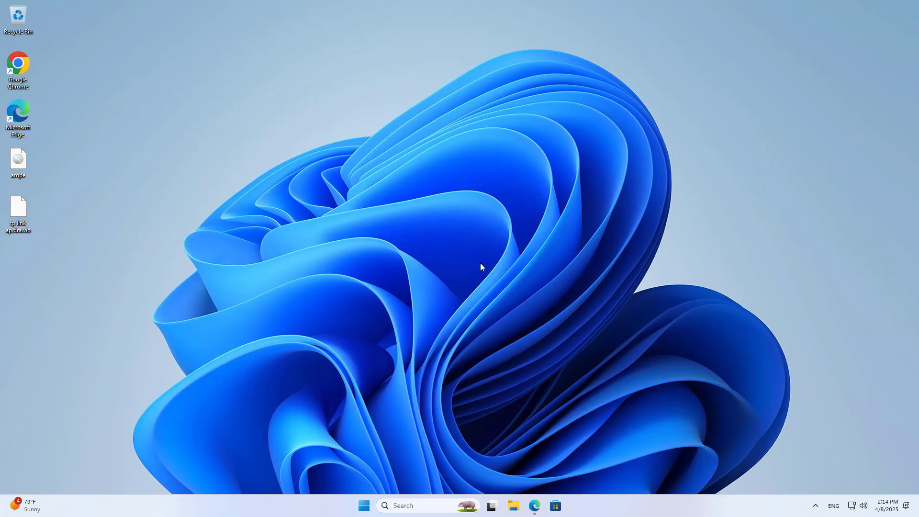
{"action": "key", "text": "super+r"}
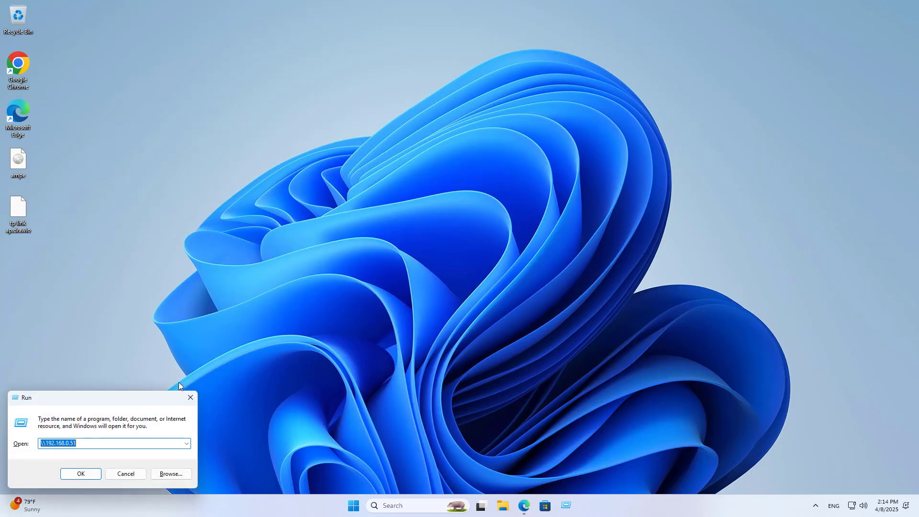
{"action": "left_click_drag", "start_coordinate": [113, 402], "coordinate": [525, 191]}
{"action": "left_click", "coordinate": [502, 231]}
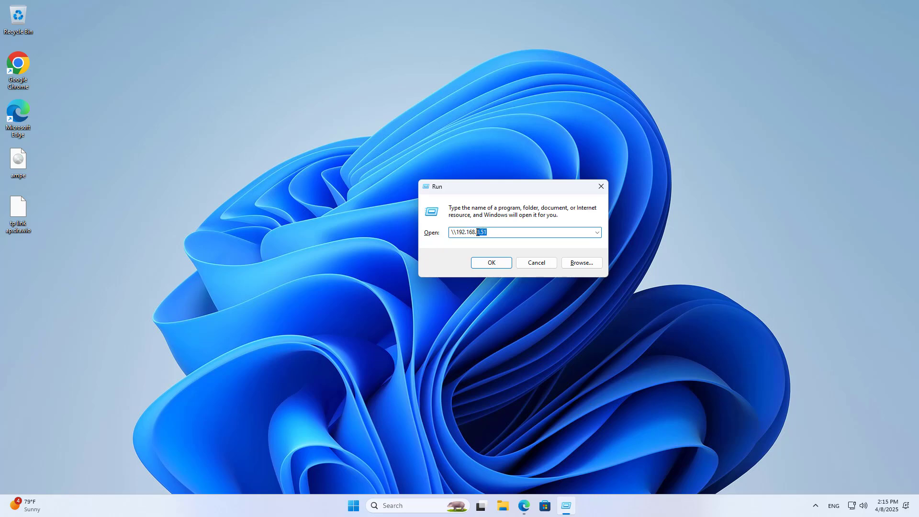
{"action": "type", "text": "1.100"}
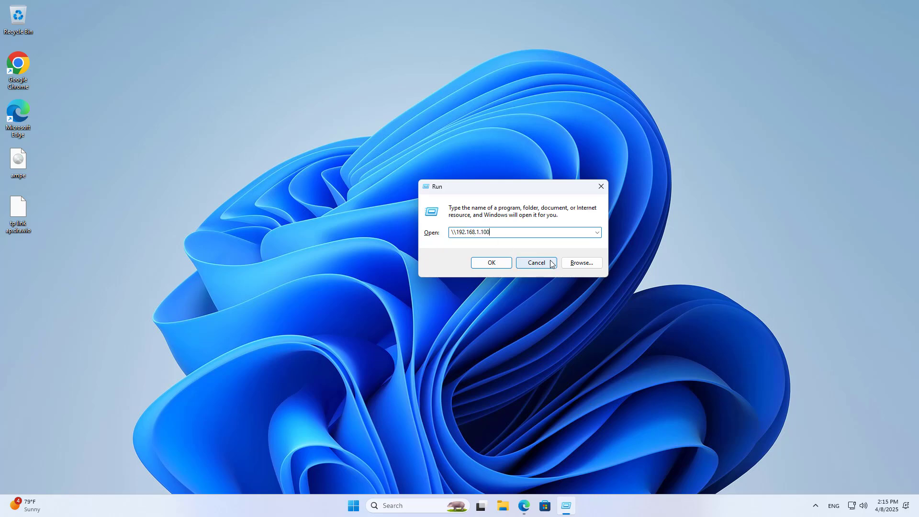
{"action": "key", "text": "Return"}
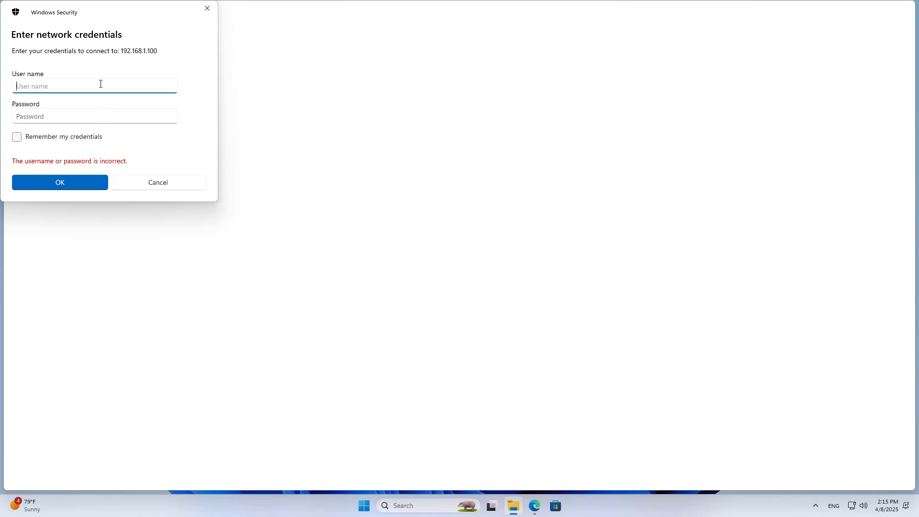
Sign in to the network share with the admin user name and its password
{"action": "key", "text": "Tab"}
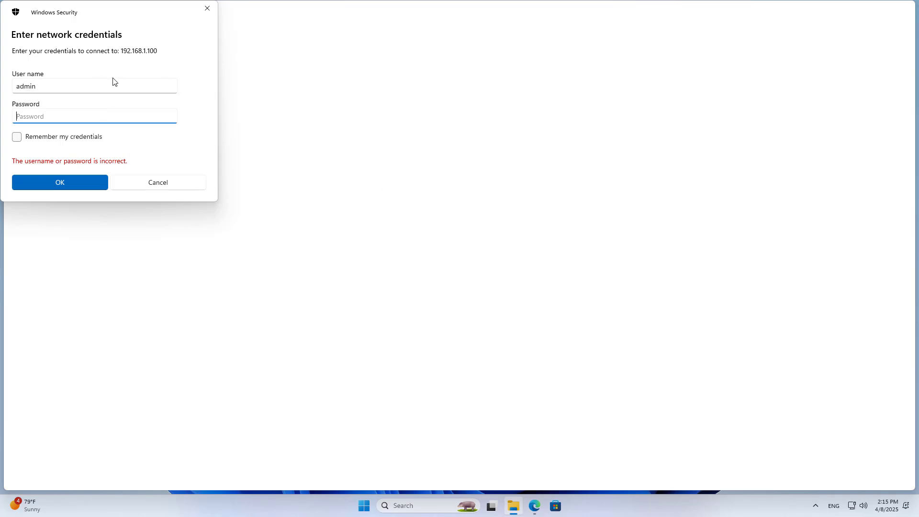
{"action": "key", "text": "BackSpace"}
{"action": "key", "text": "BackSpace"}
{"action": "left_click", "coordinate": [169, 116]}
{"action": "left_click", "coordinate": [99, 187]}
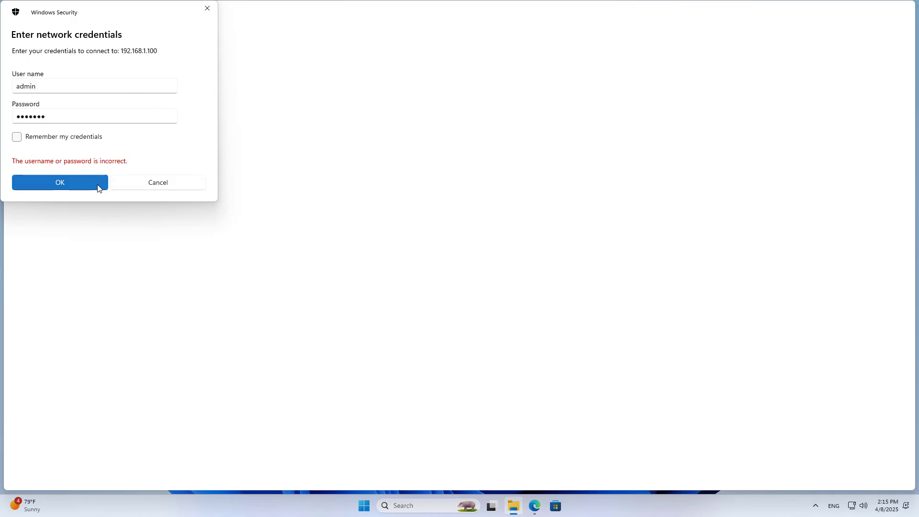